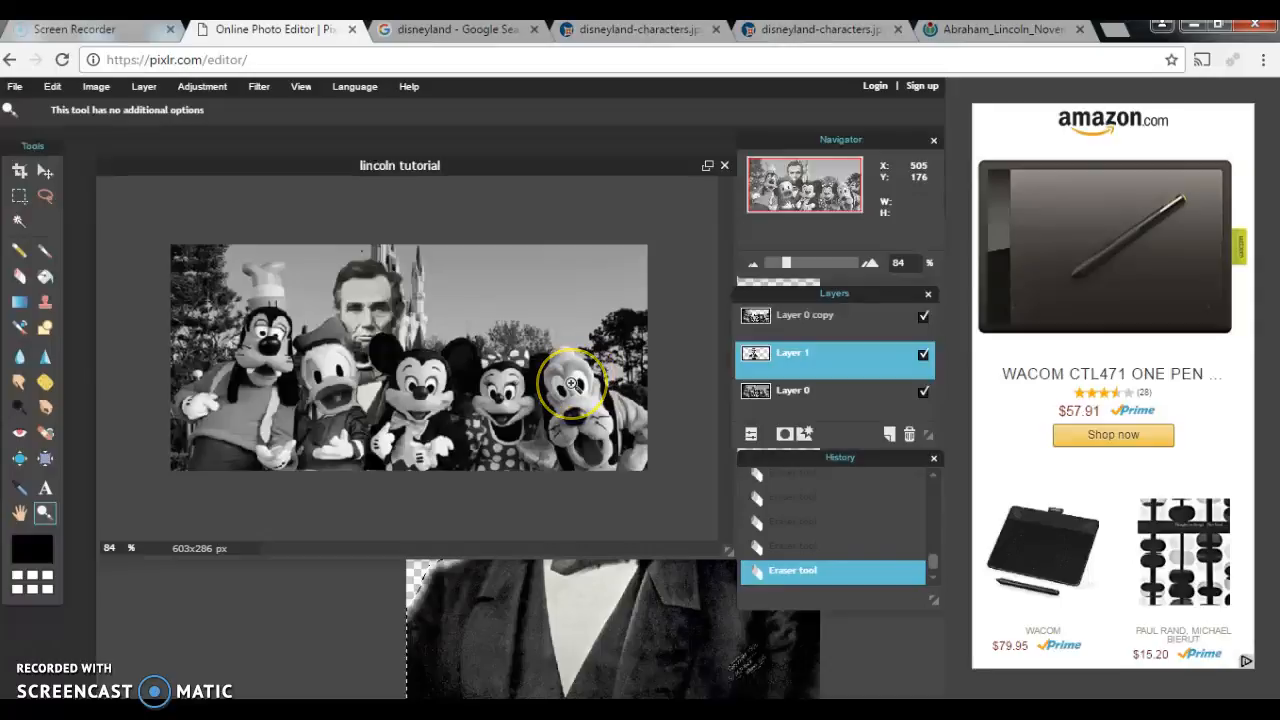
# Step: Glance at the File menu without choosing anything, then pick the Magic Wand selection tool
pyautogui.click(686, 352)
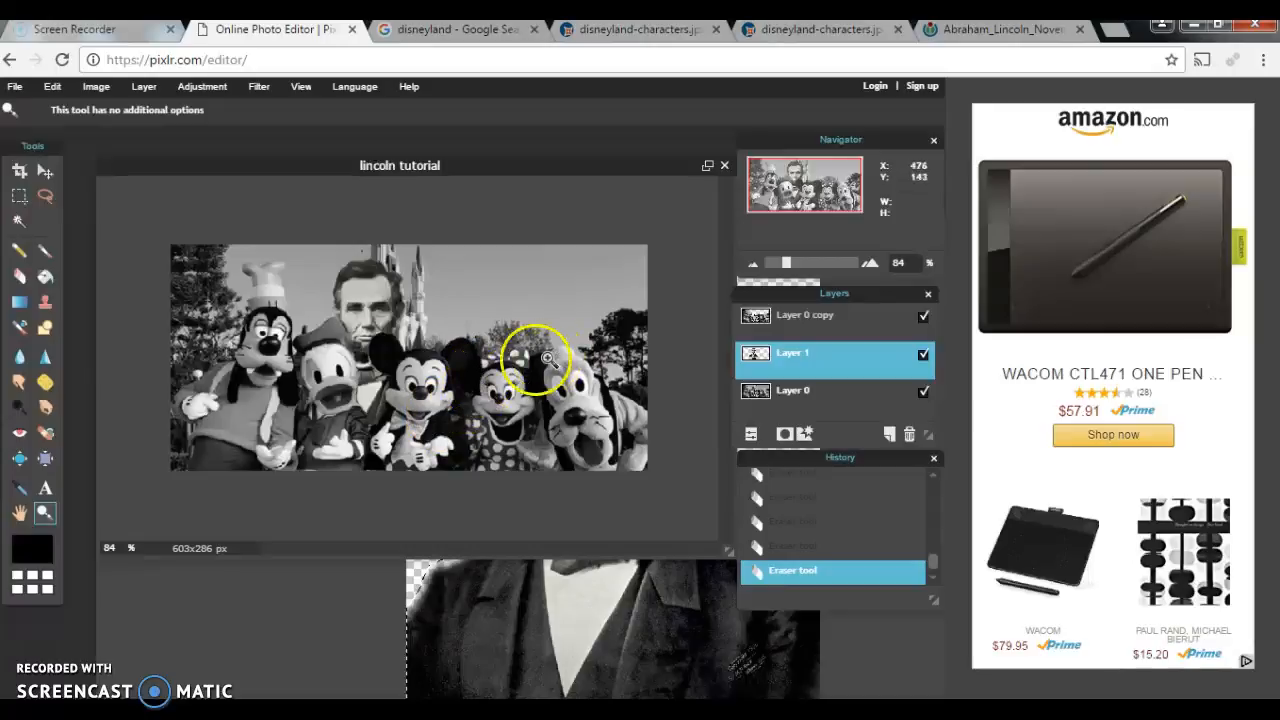
pyautogui.click(15, 86)
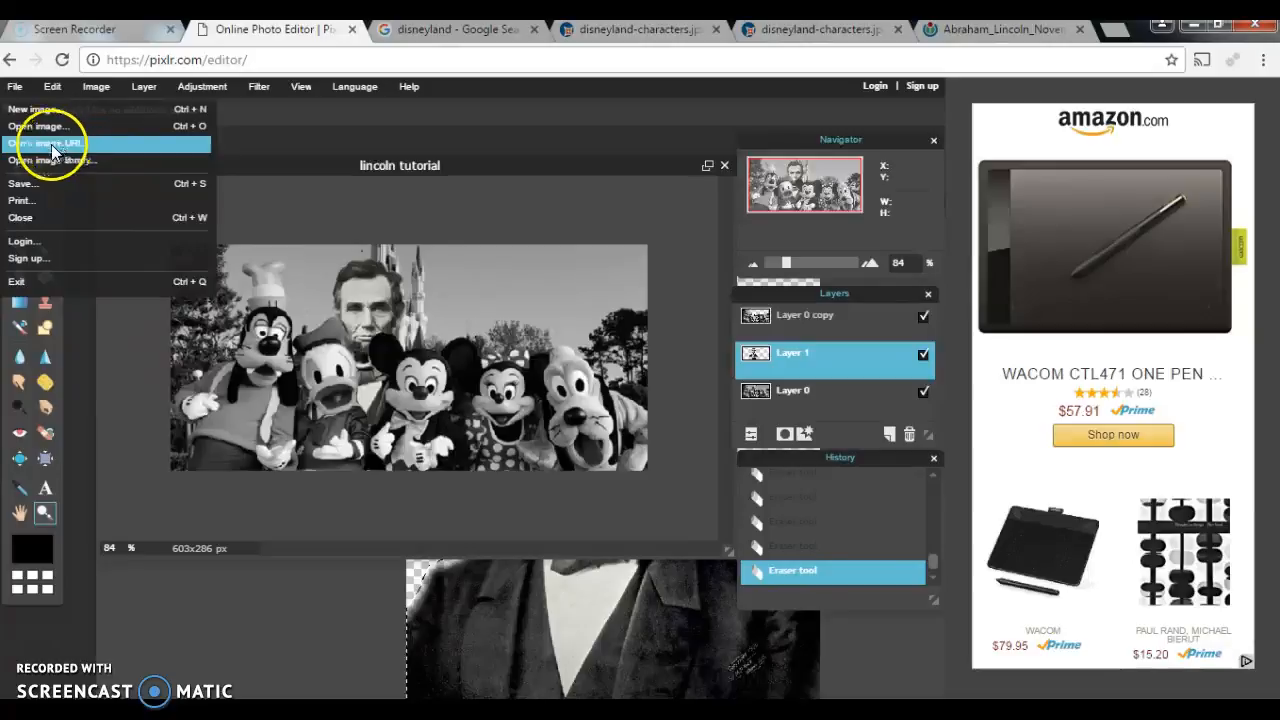
pyautogui.click(443, 160)
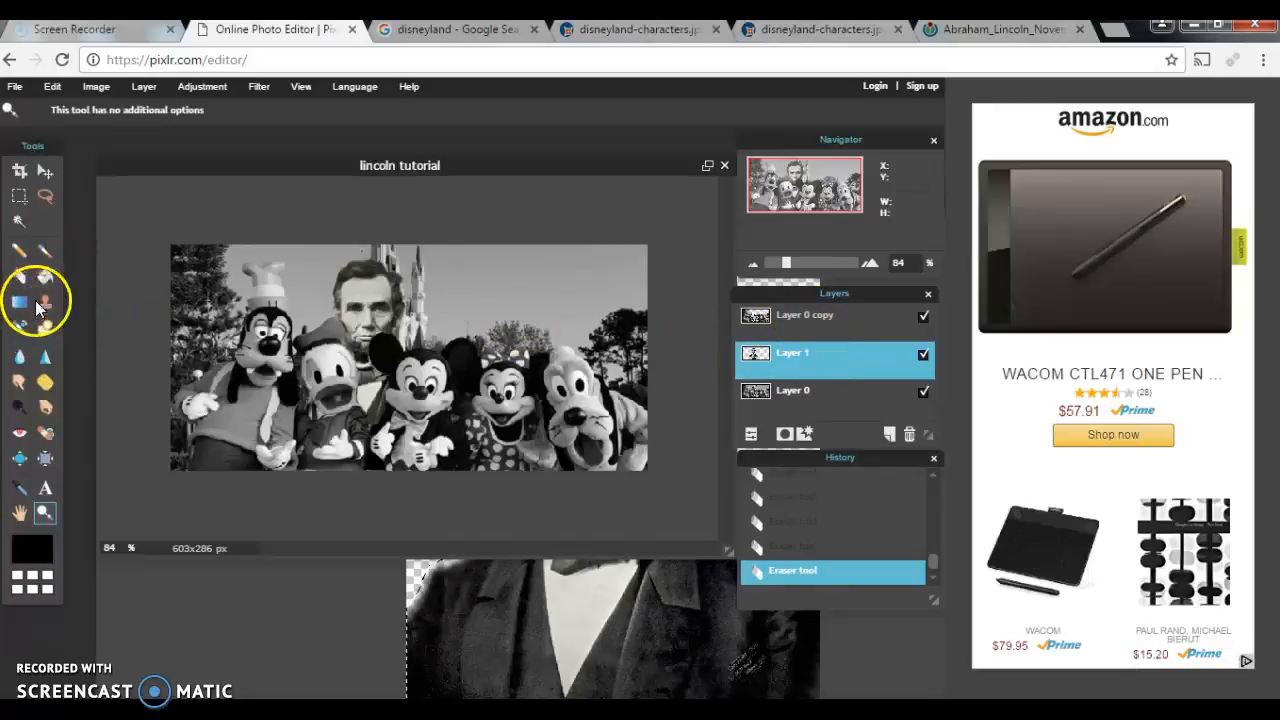
pyautogui.click(22, 225)
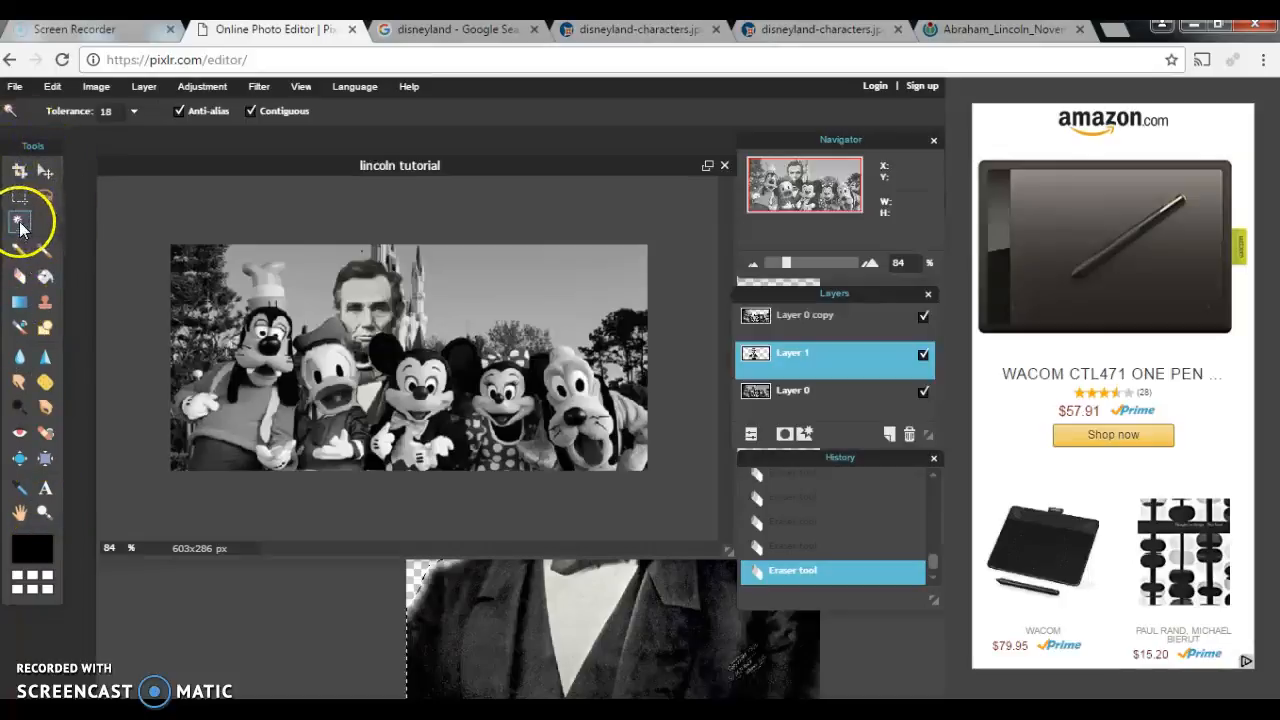
# Step: Lasso Lincoln's head, copy it and paste it onto a new layer
pyautogui.click(45, 196)
pyautogui.moveTo(362, 280)
pyautogui.mouseDown()
pyautogui.moveTo(374, 318)
pyautogui.moveTo(425, 300)
pyautogui.moveTo(361, 263)
pyautogui.mouseUp()
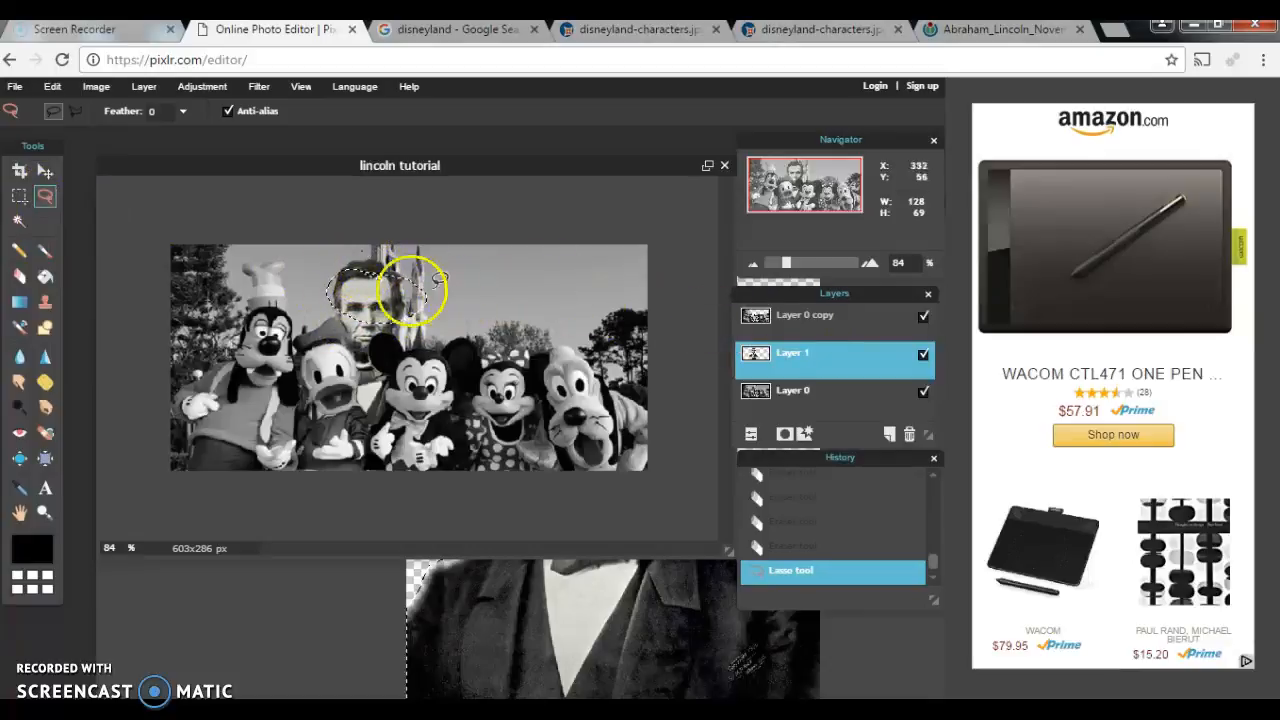
pyautogui.hotkey('ctrl', 'c')
pyautogui.hotkey('ctrl', 'v')
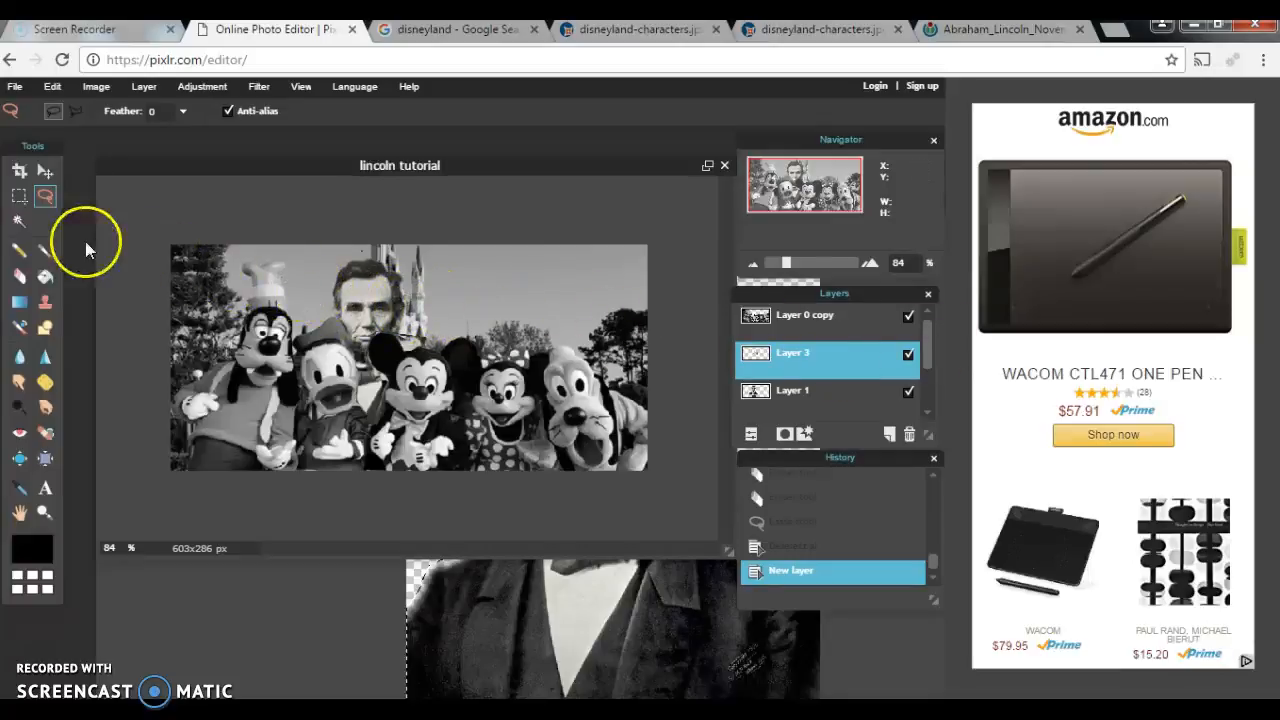
# Step: Move the pasted face and another pasted copy into a row along the top
pyautogui.click(45, 172)
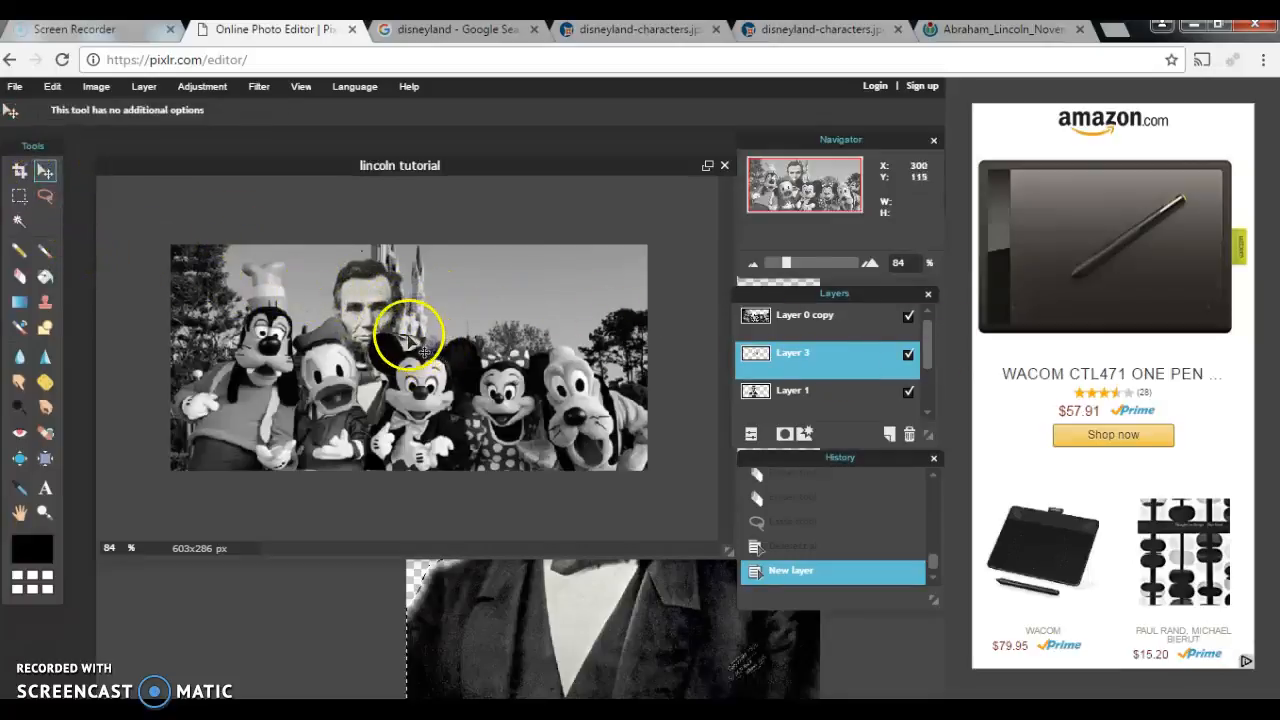
pyautogui.moveTo(426, 310); pyautogui.dragTo(537, 318)
pyautogui.hotkey('ctrl', 'v')
pyautogui.moveTo(440, 321); pyautogui.dragTo(566, 299)
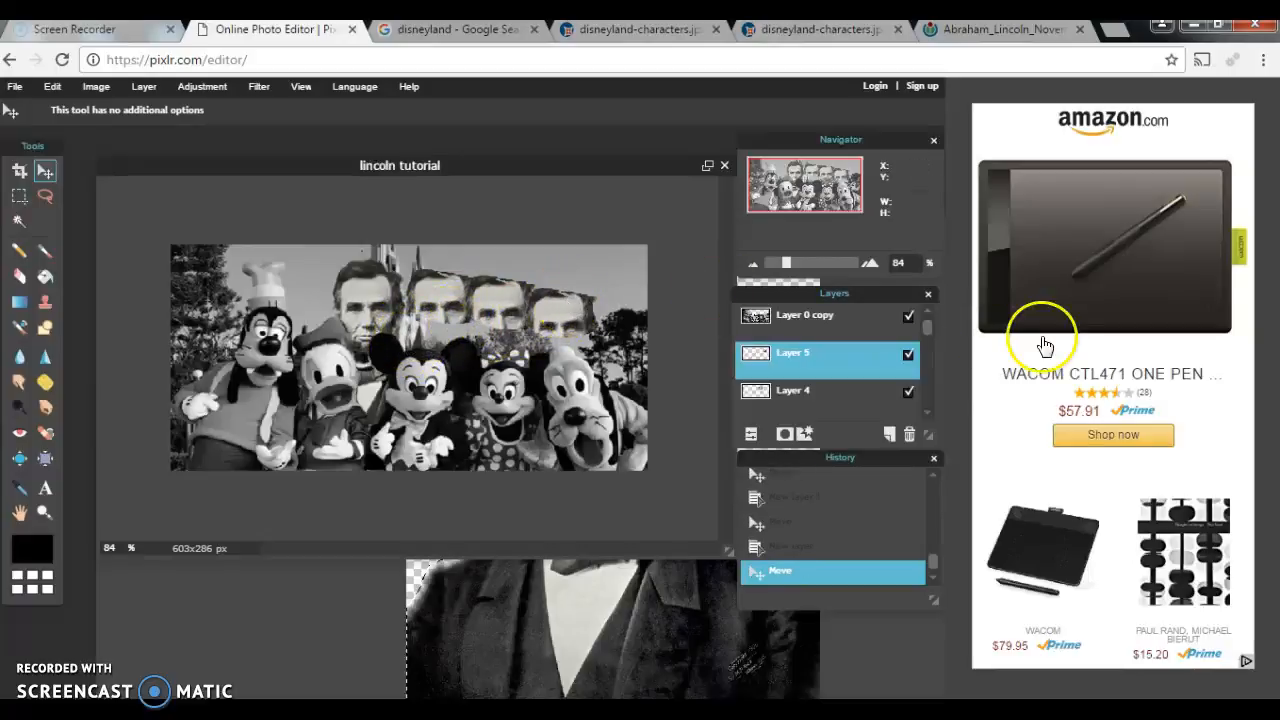
pyautogui.moveTo(931, 328); pyautogui.dragTo(930, 341)
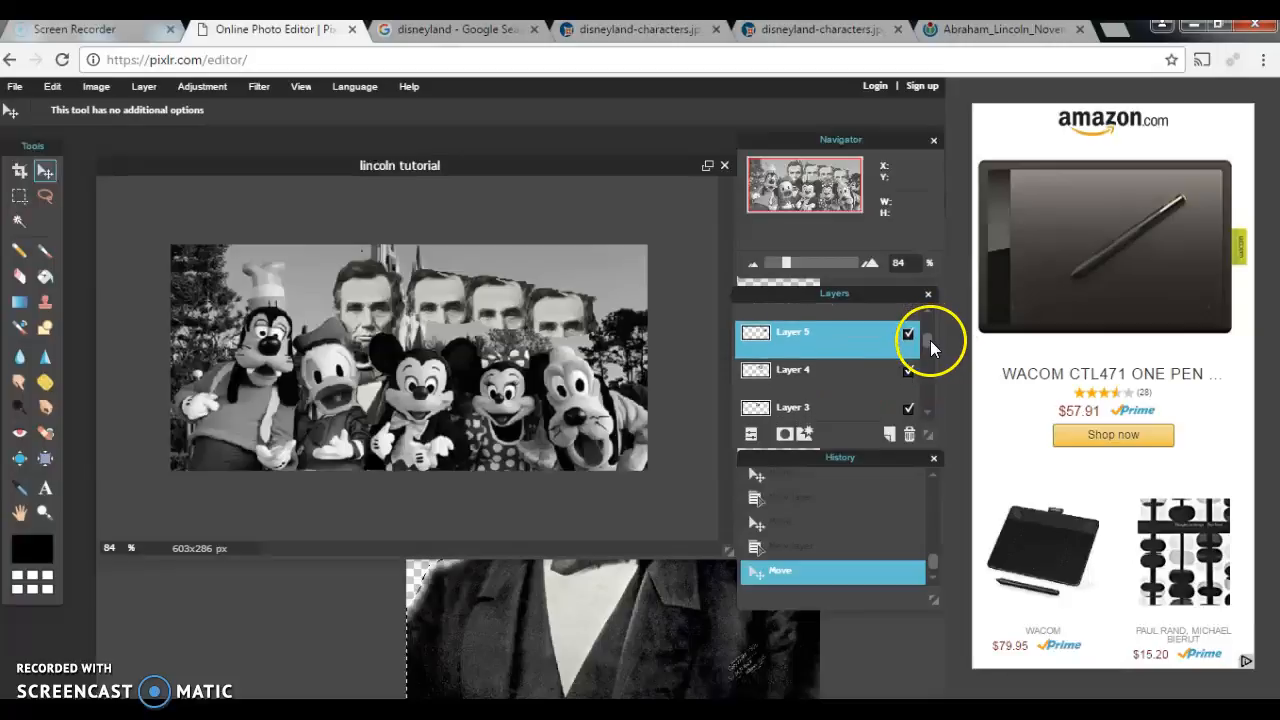
# Step: Delete the duplicate Lincoln face layers, undoing the one mistaken deletion
pyautogui.click(848, 398)
pyautogui.moveTo(851, 349); pyautogui.dragTo(909, 432)
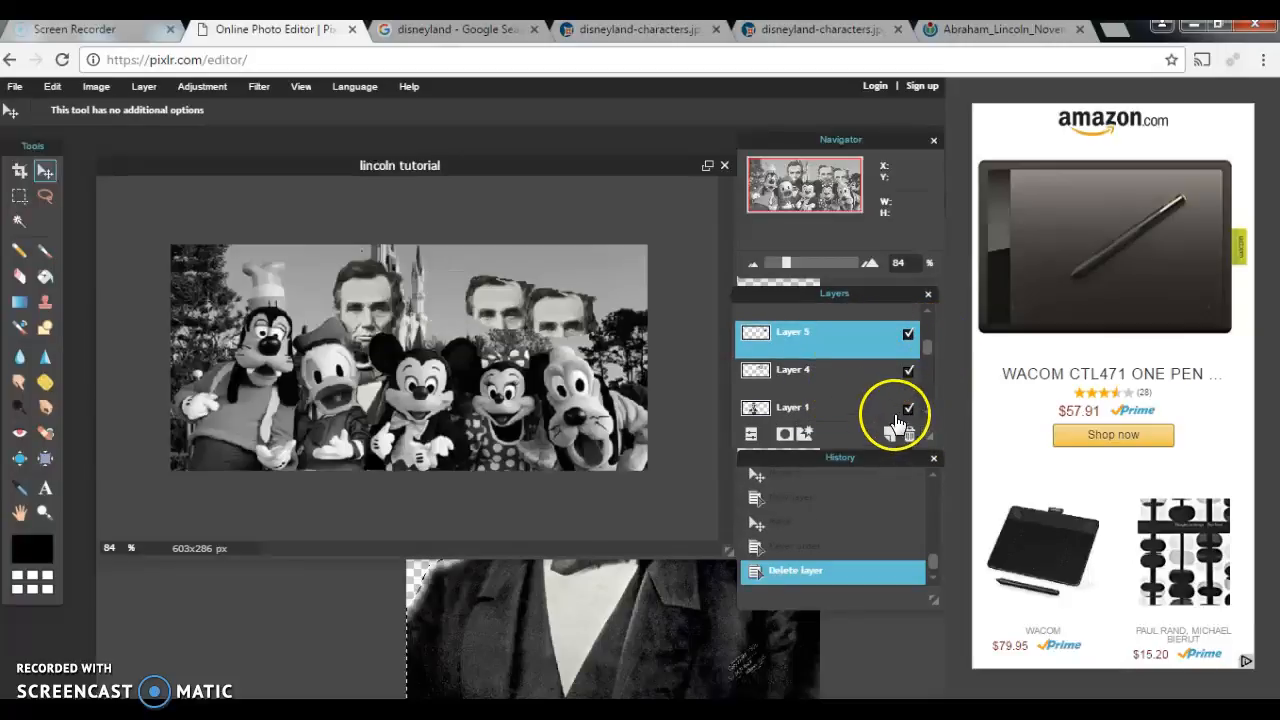
pyautogui.click(910, 434)
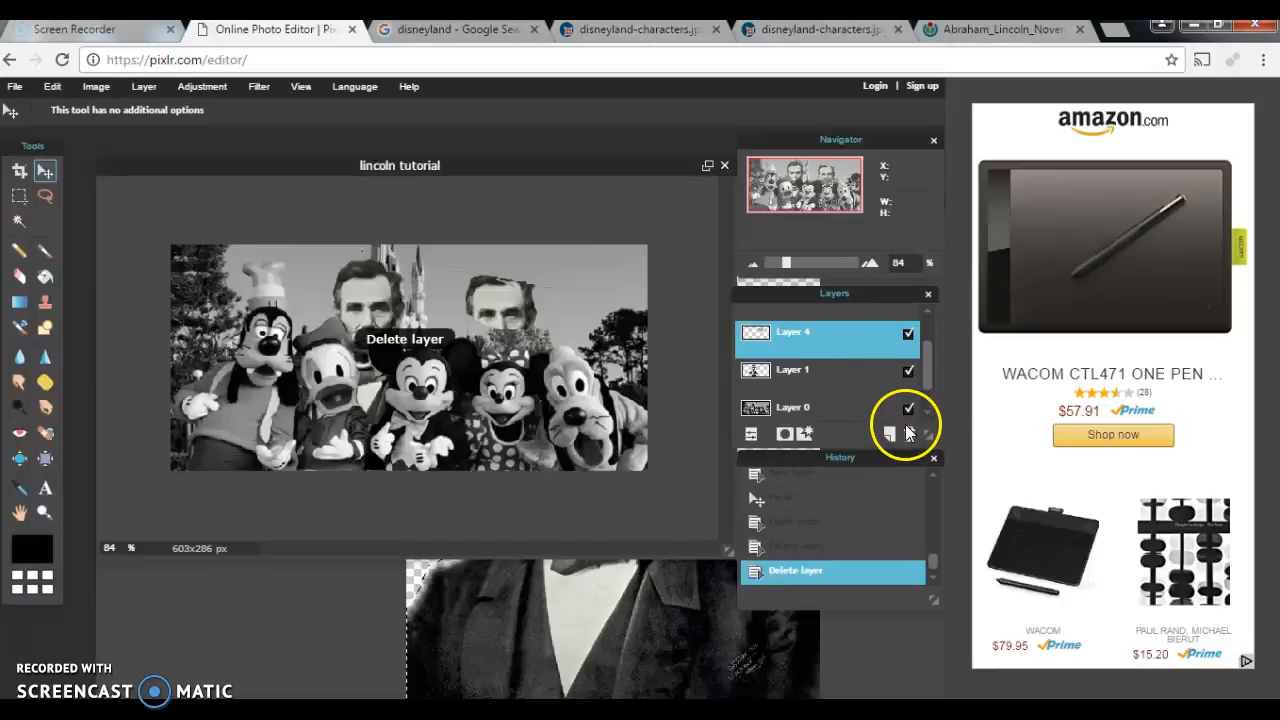
pyautogui.click(910, 434)
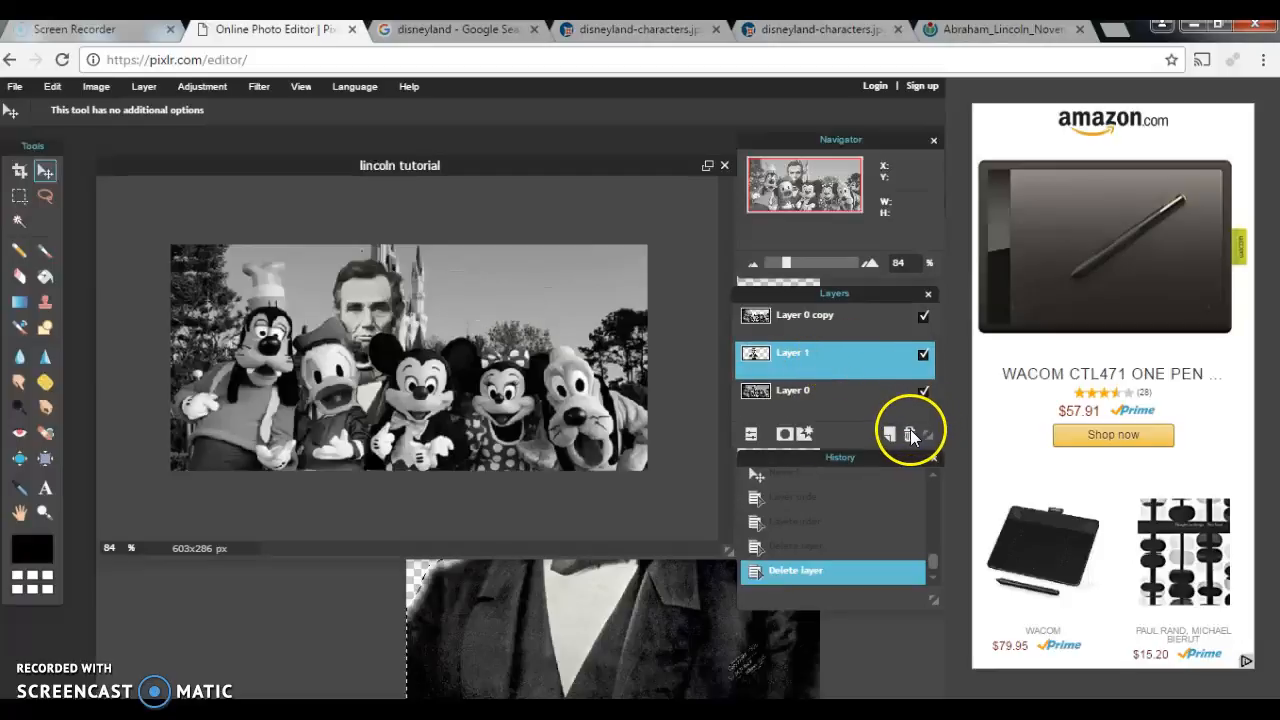
pyautogui.click(910, 434)
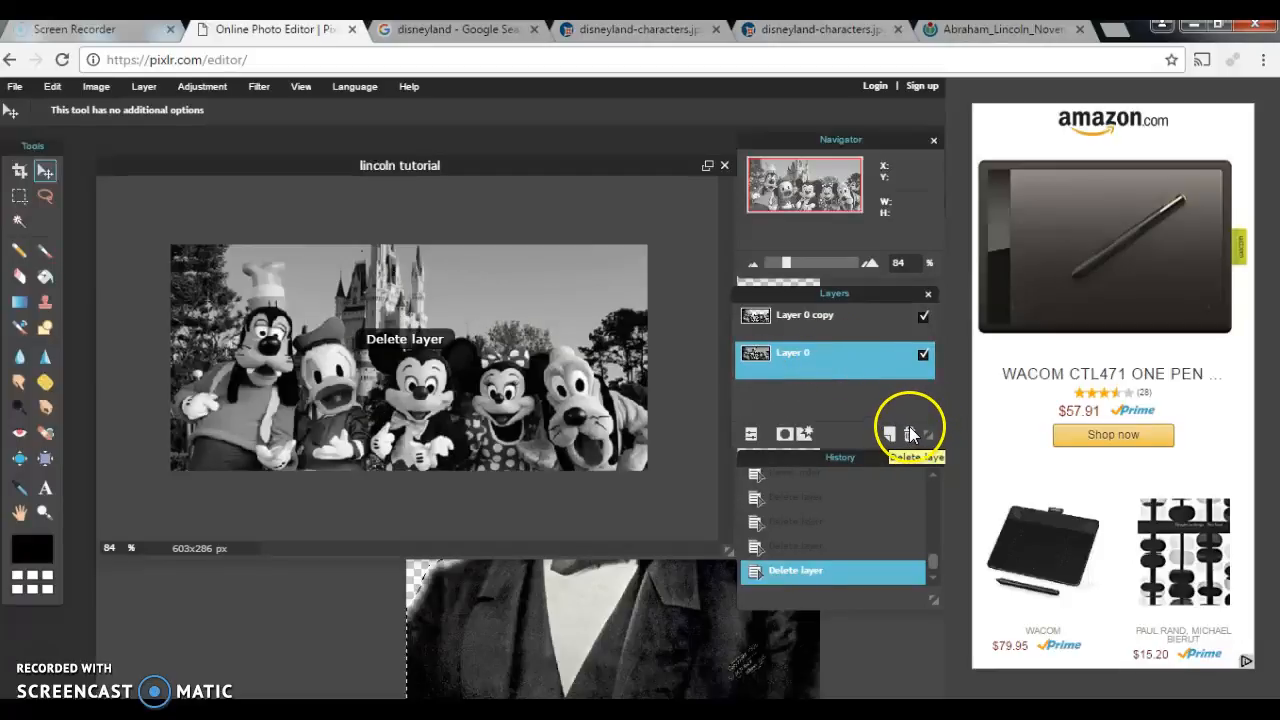
pyautogui.hotkey('ctrl', 'z')
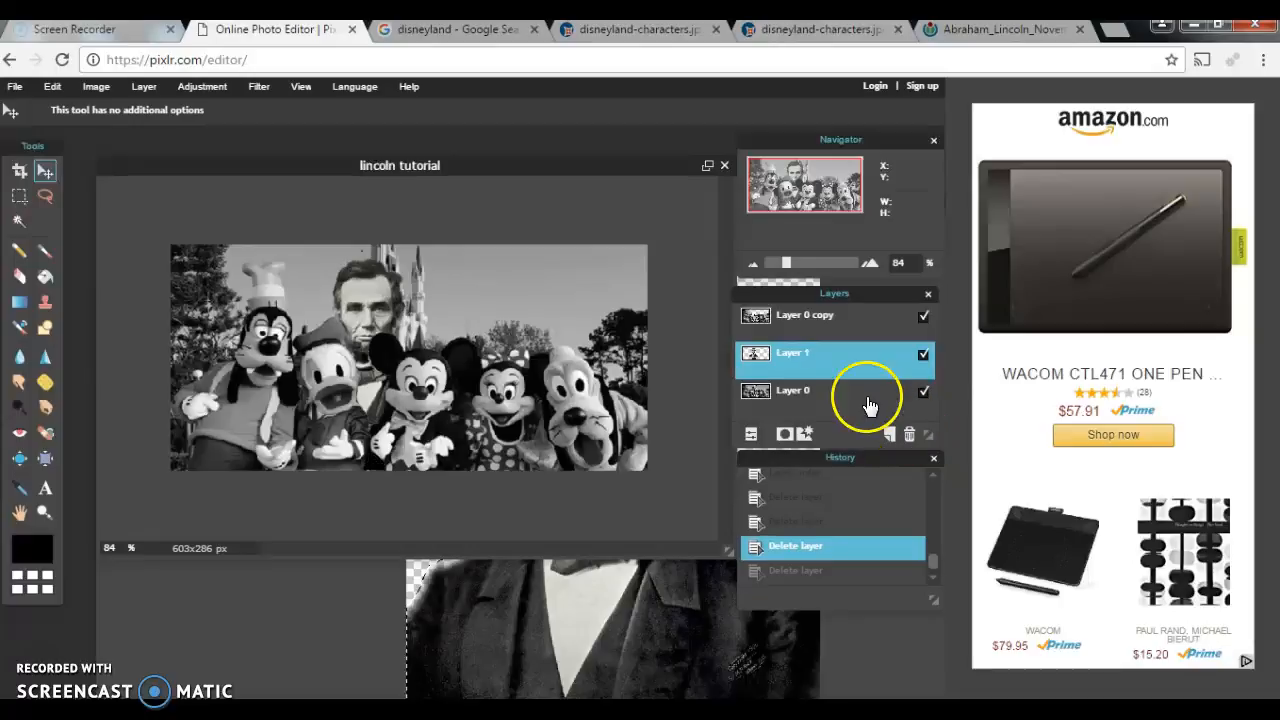
# Step: Rename Layer 1 in the Layers panel to 'Lincoln'
pyautogui.doubleClick(800, 354)
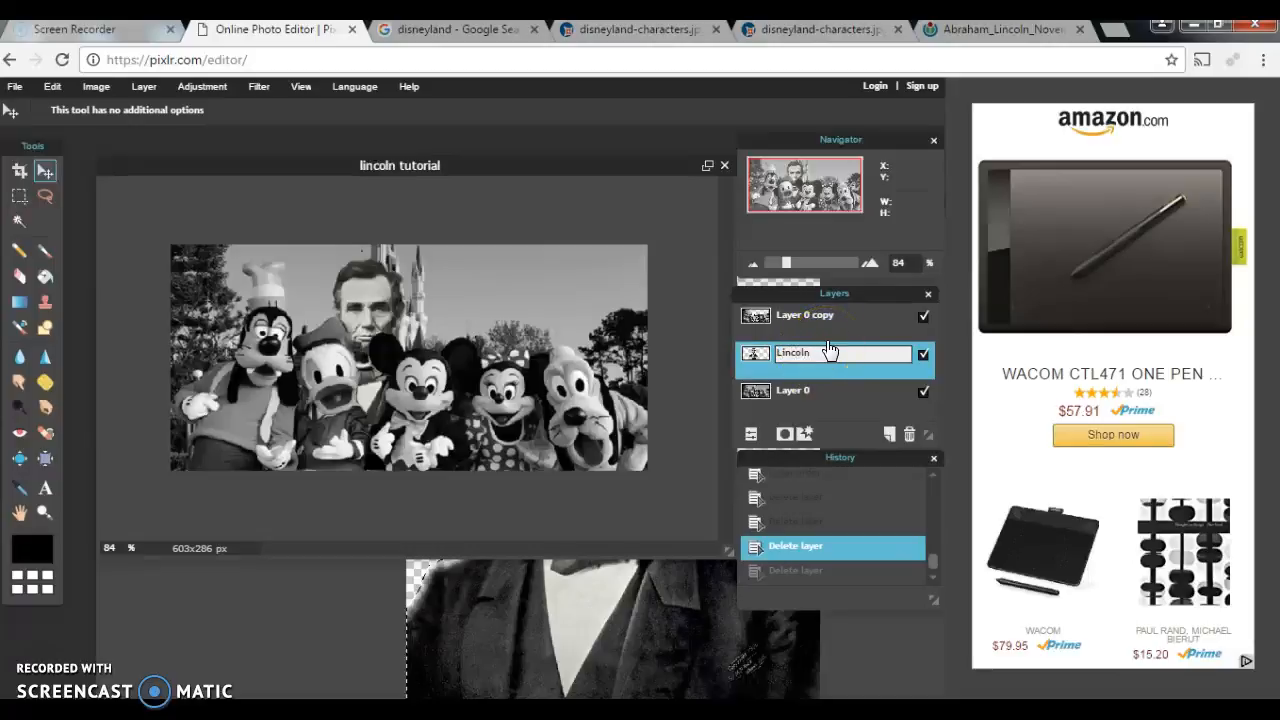
pyautogui.click(757, 358)
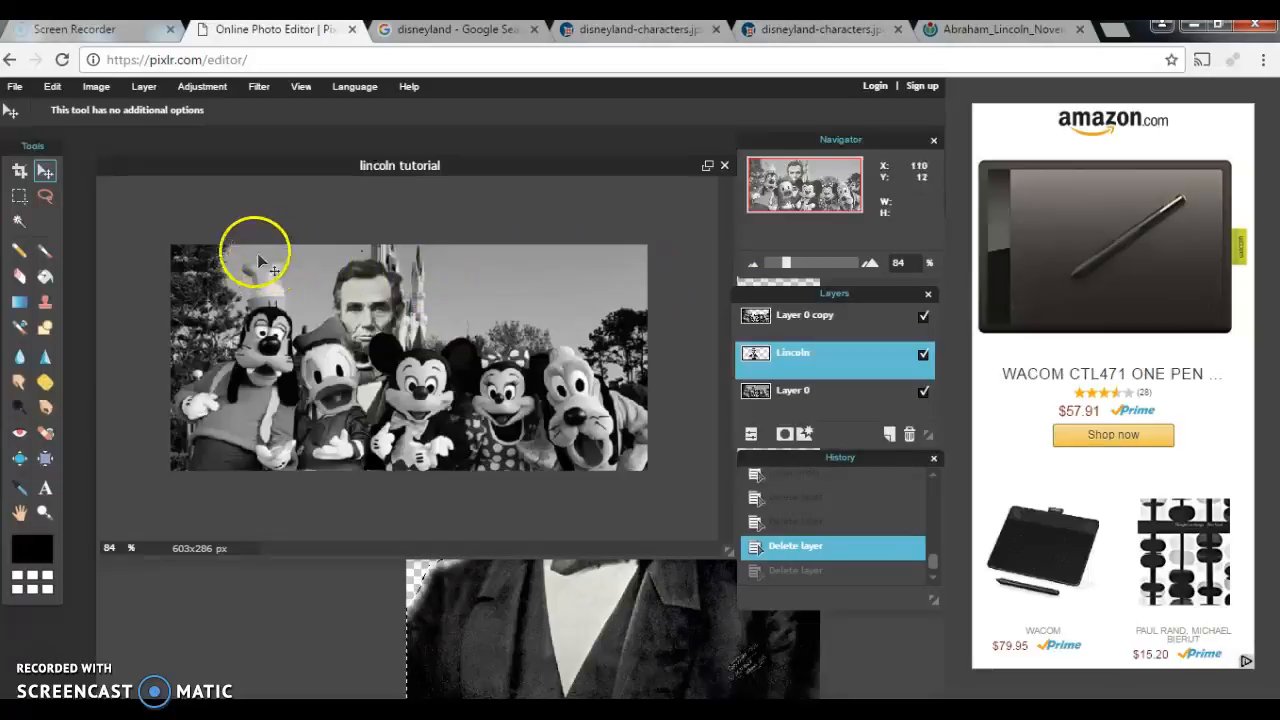
pyautogui.click(20, 88)
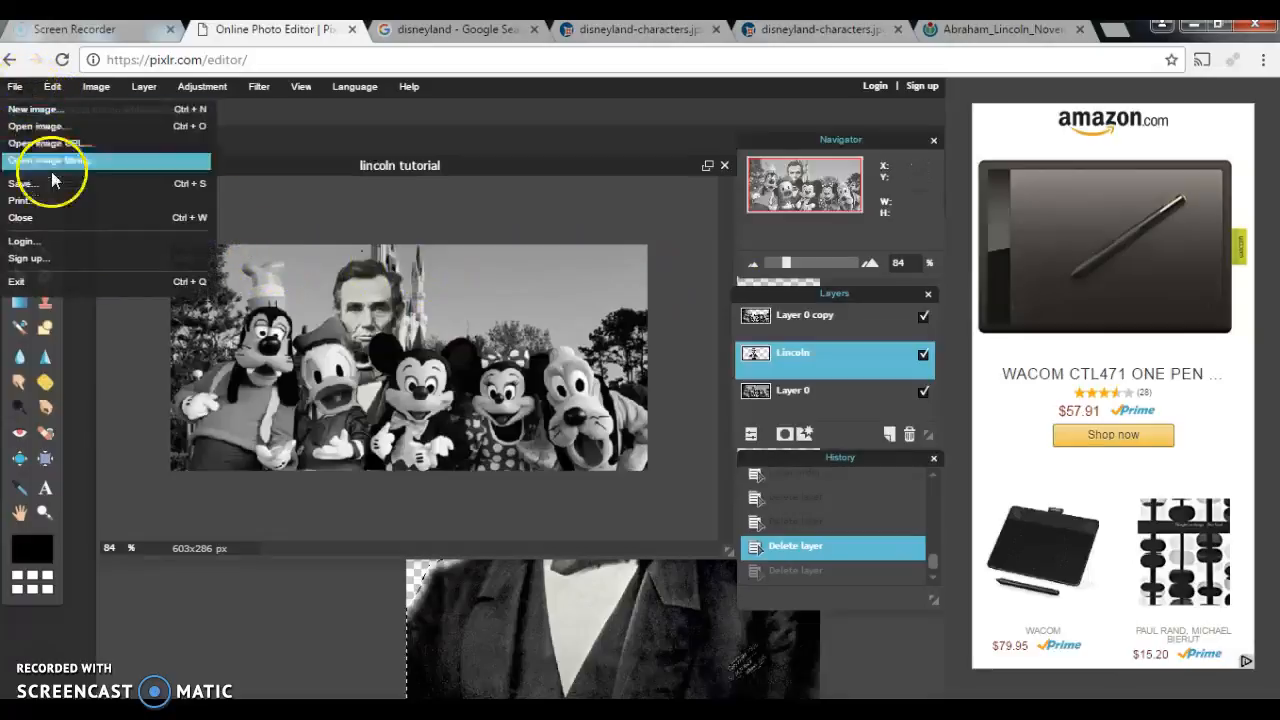
# Step: Prepare the save as 'lincoln tutorial' in JPEG format at quality 100, about 107 KB
pyautogui.click(109, 178)
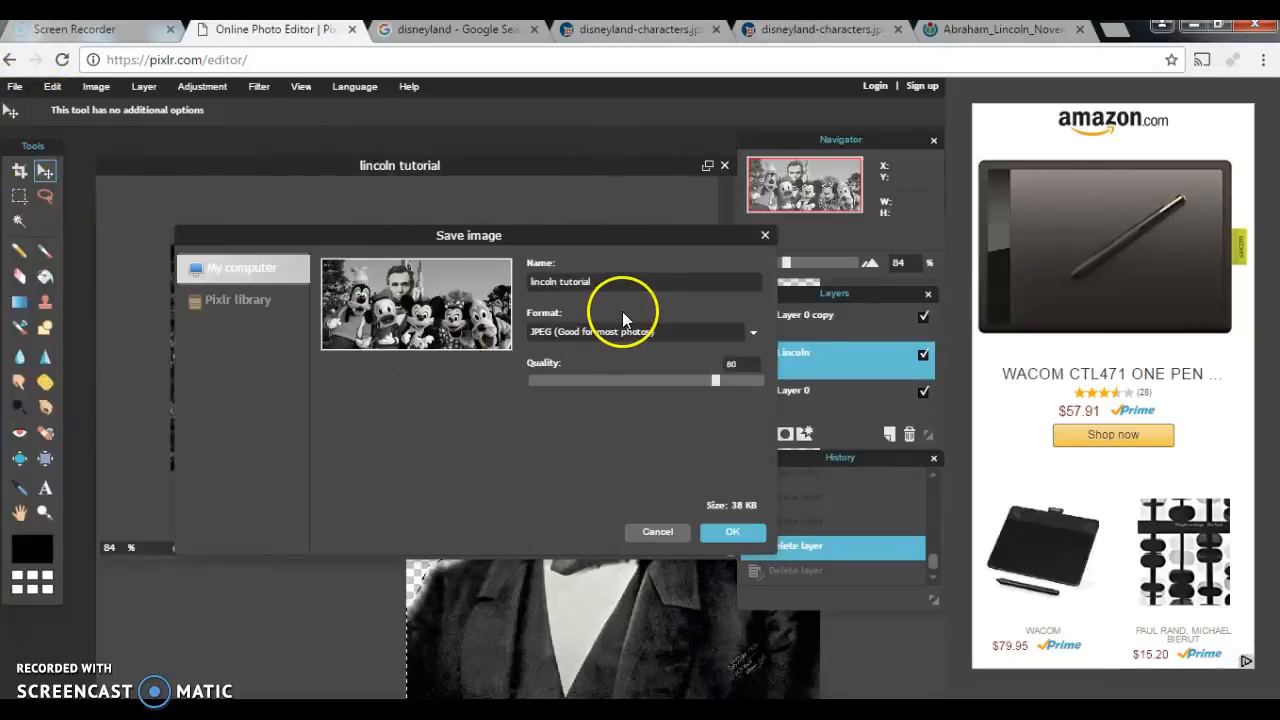
pyautogui.moveTo(600, 281); pyautogui.dragTo(508, 281)
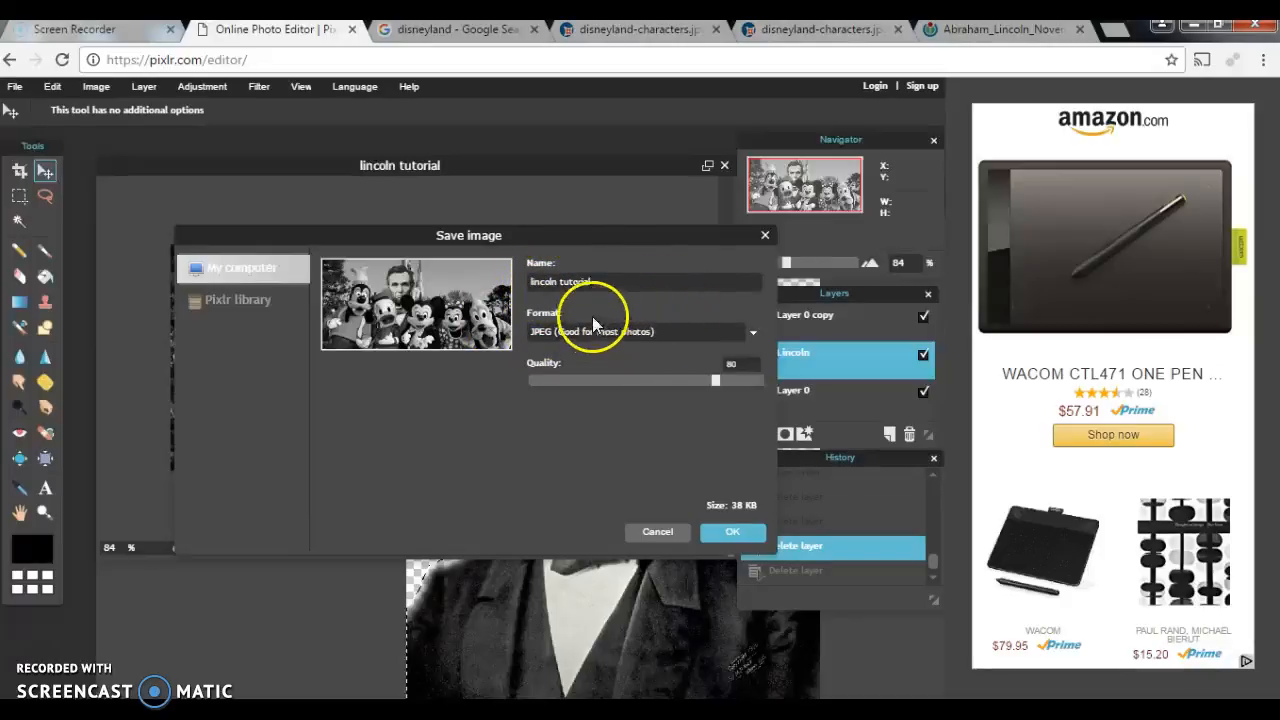
pyautogui.click(745, 334)
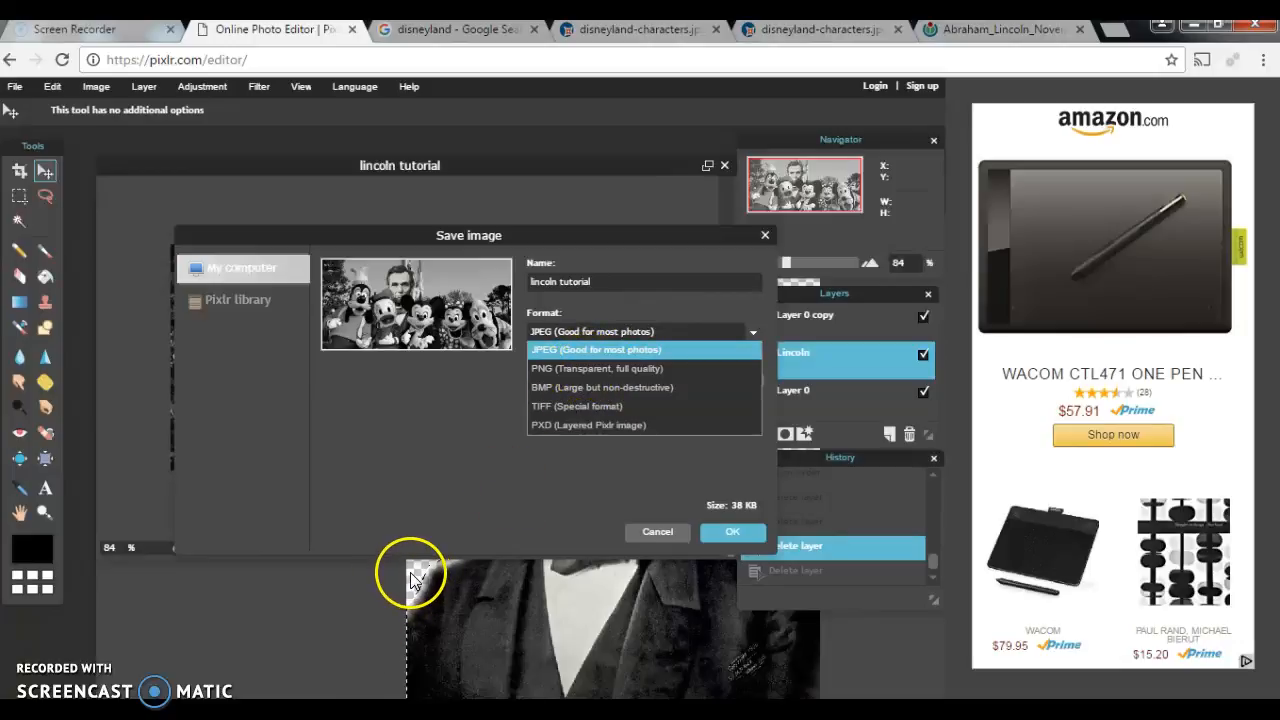
pyautogui.click(555, 350)
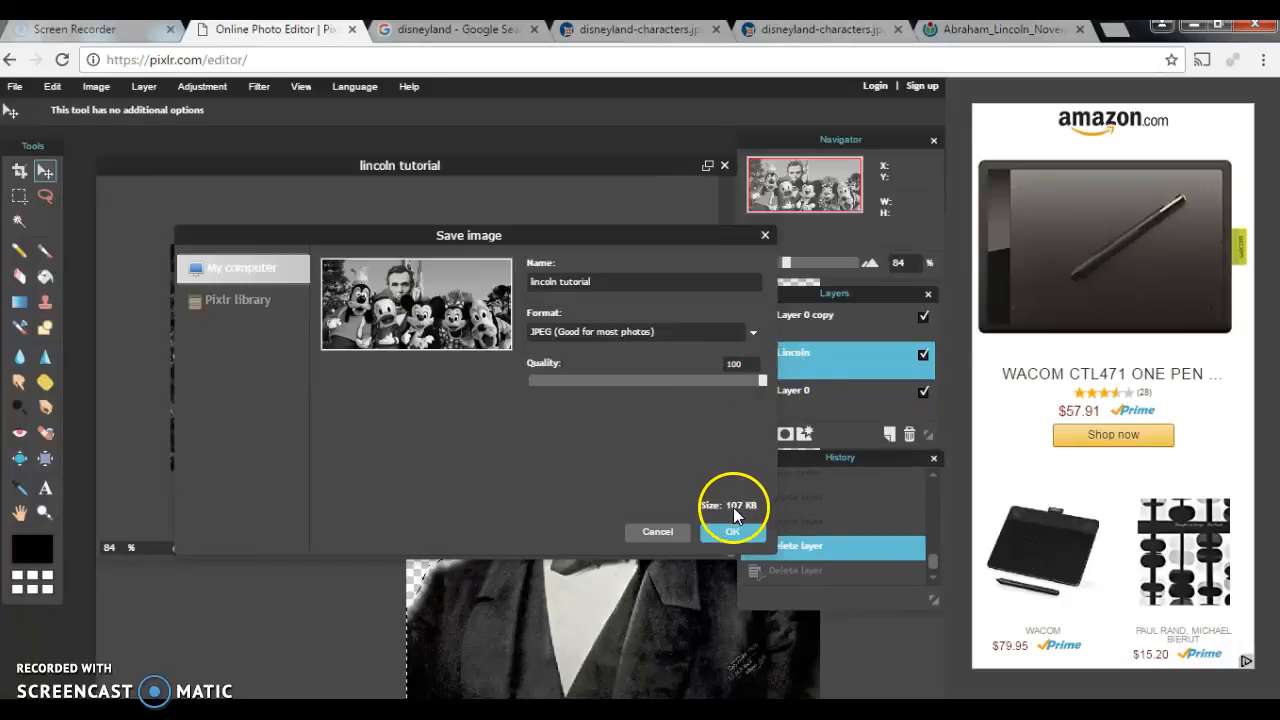
pyautogui.moveTo(763, 381); pyautogui.dragTo(548, 389)
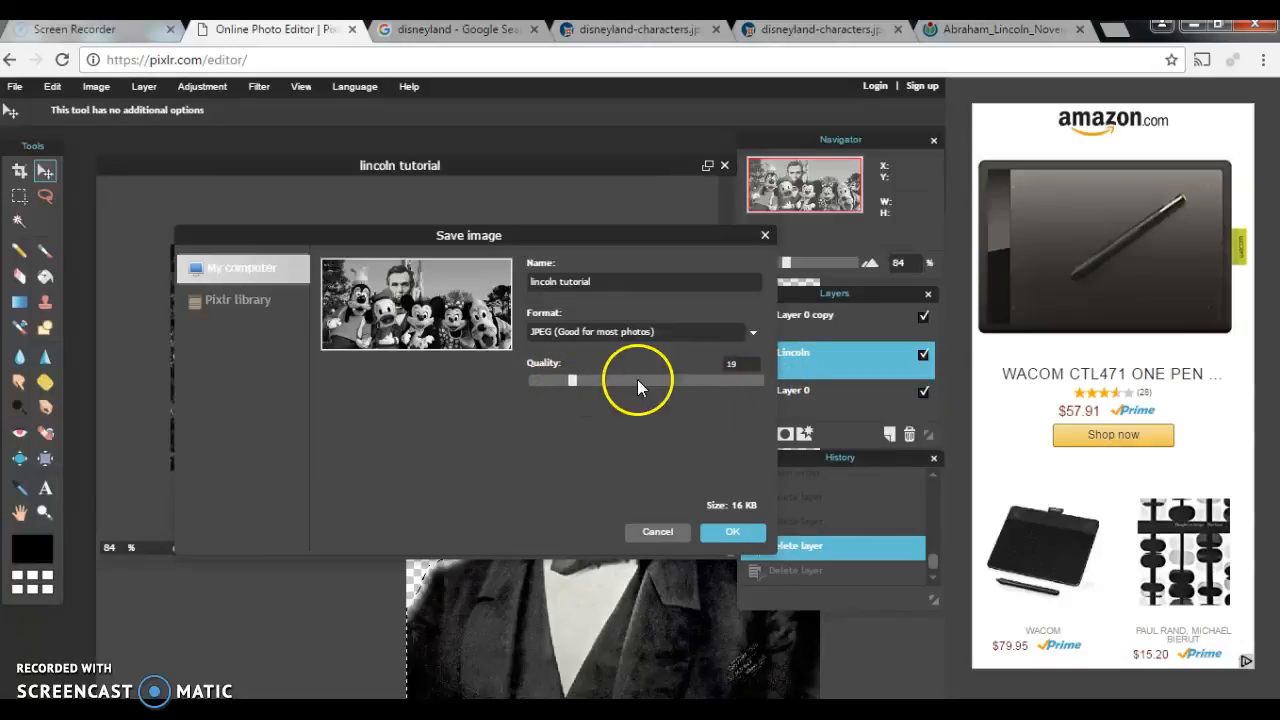
pyautogui.moveTo(569, 378); pyautogui.dragTo(764, 380)
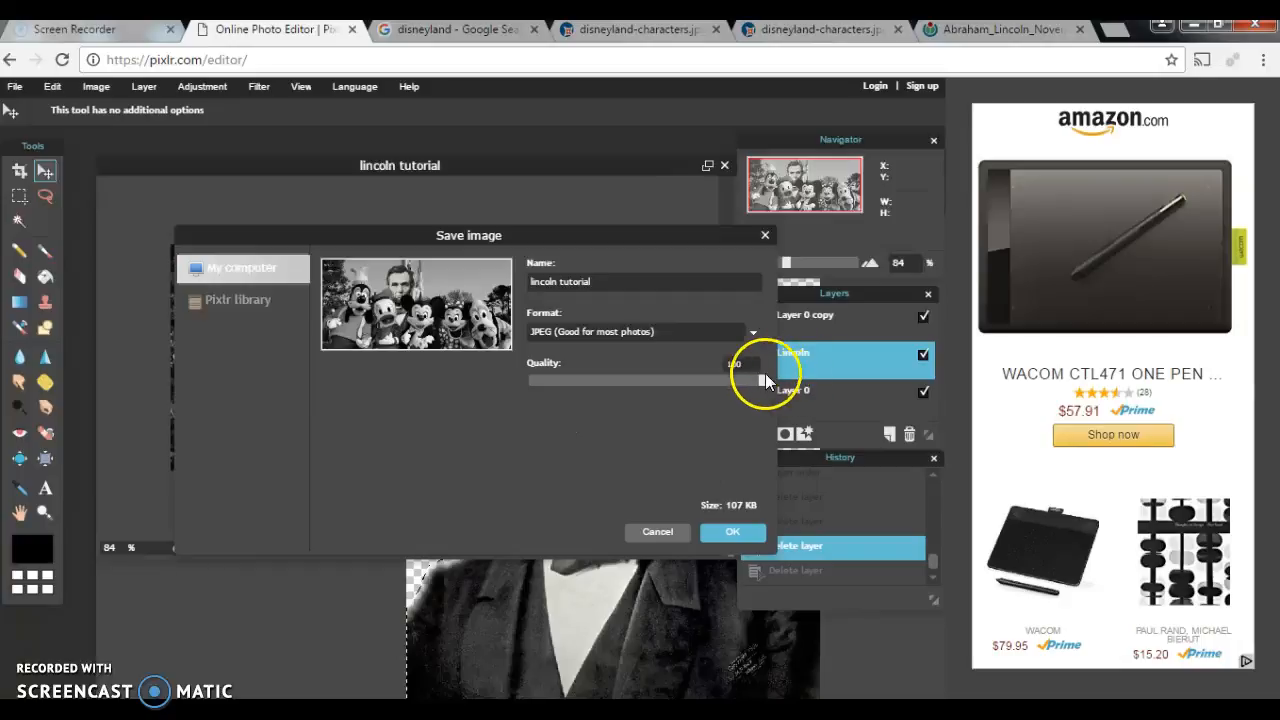
# Step: Save 'lincoln tutorial' as a JPEG image on the Desktop
pyautogui.click(748, 535)
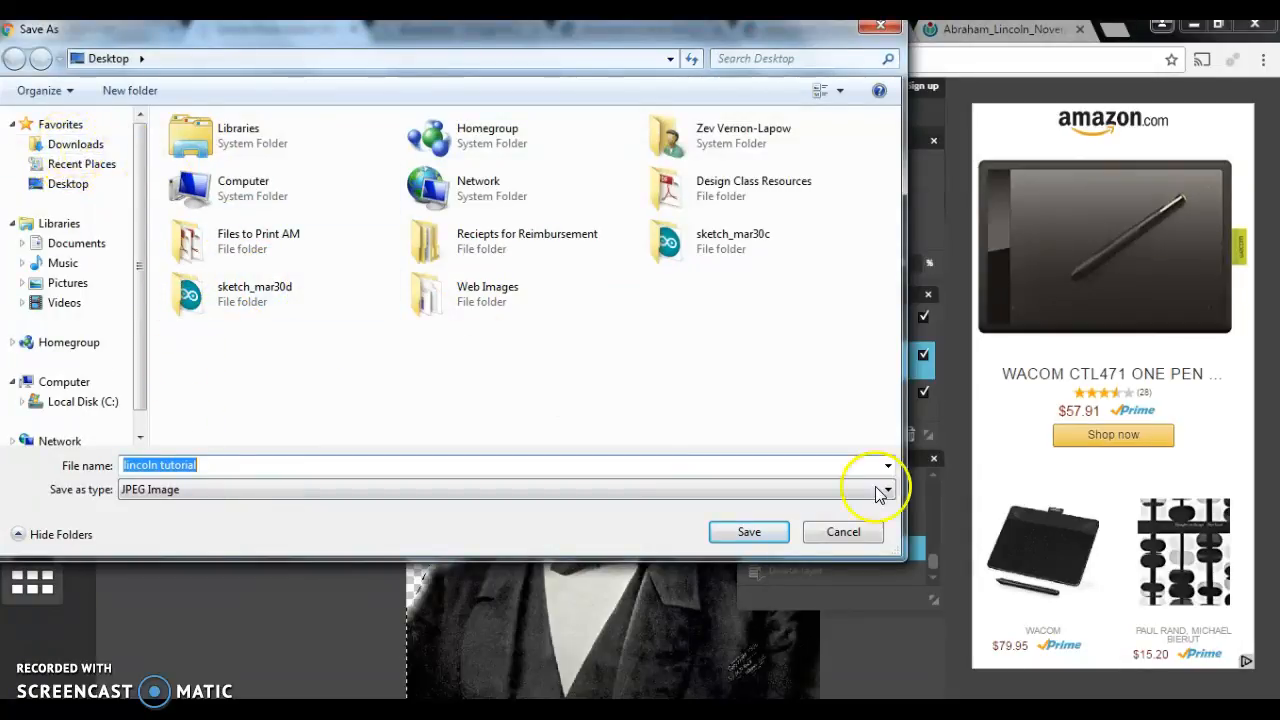
pyautogui.click(760, 532)
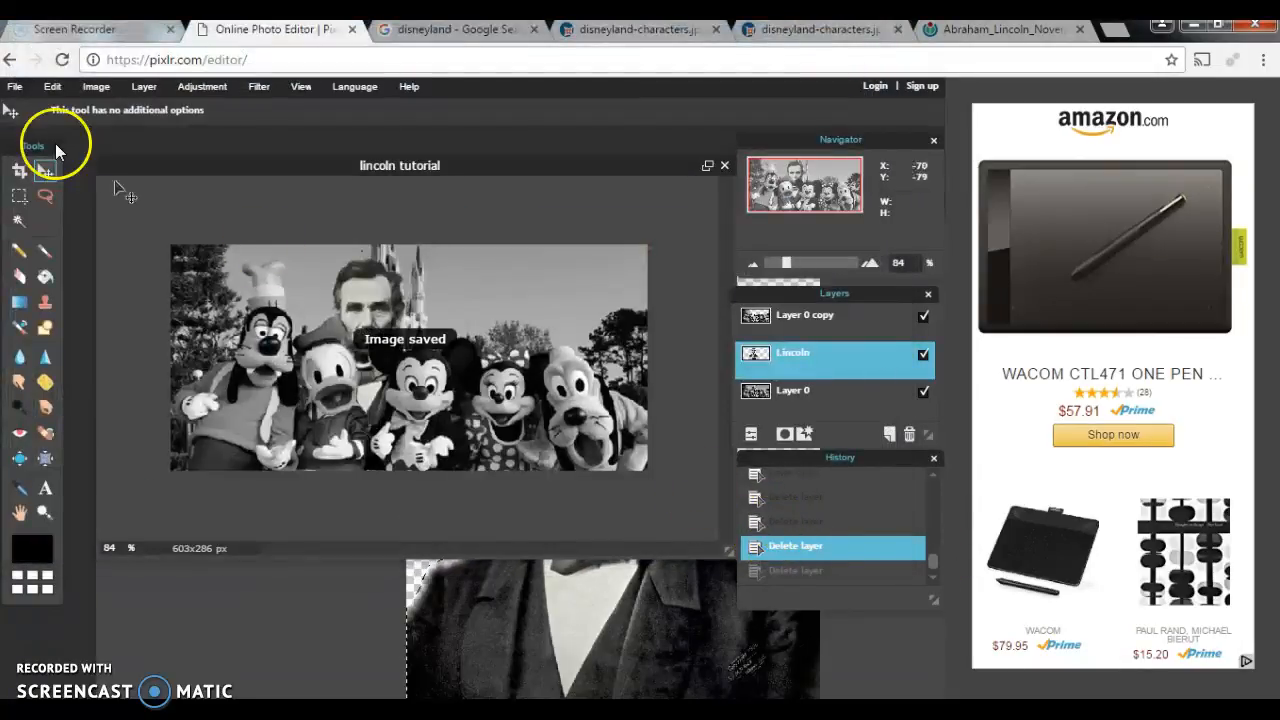
pyautogui.click(15, 86)
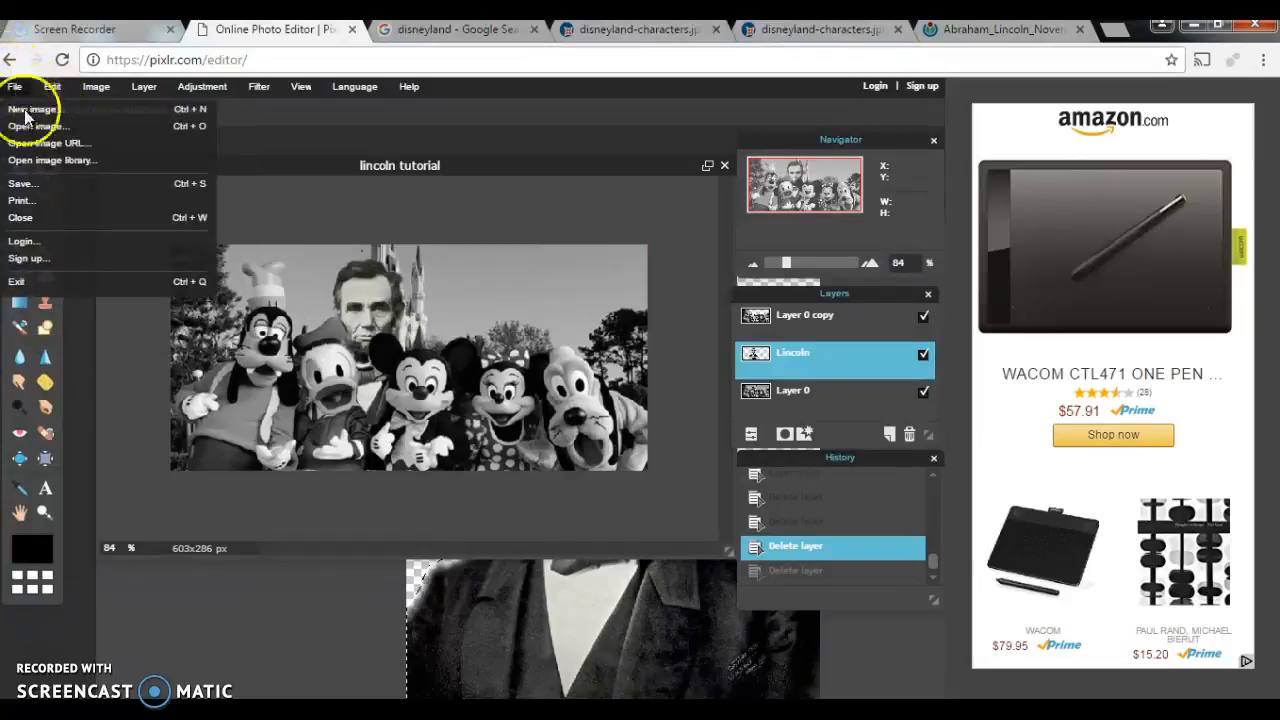
pyautogui.click(45, 126)
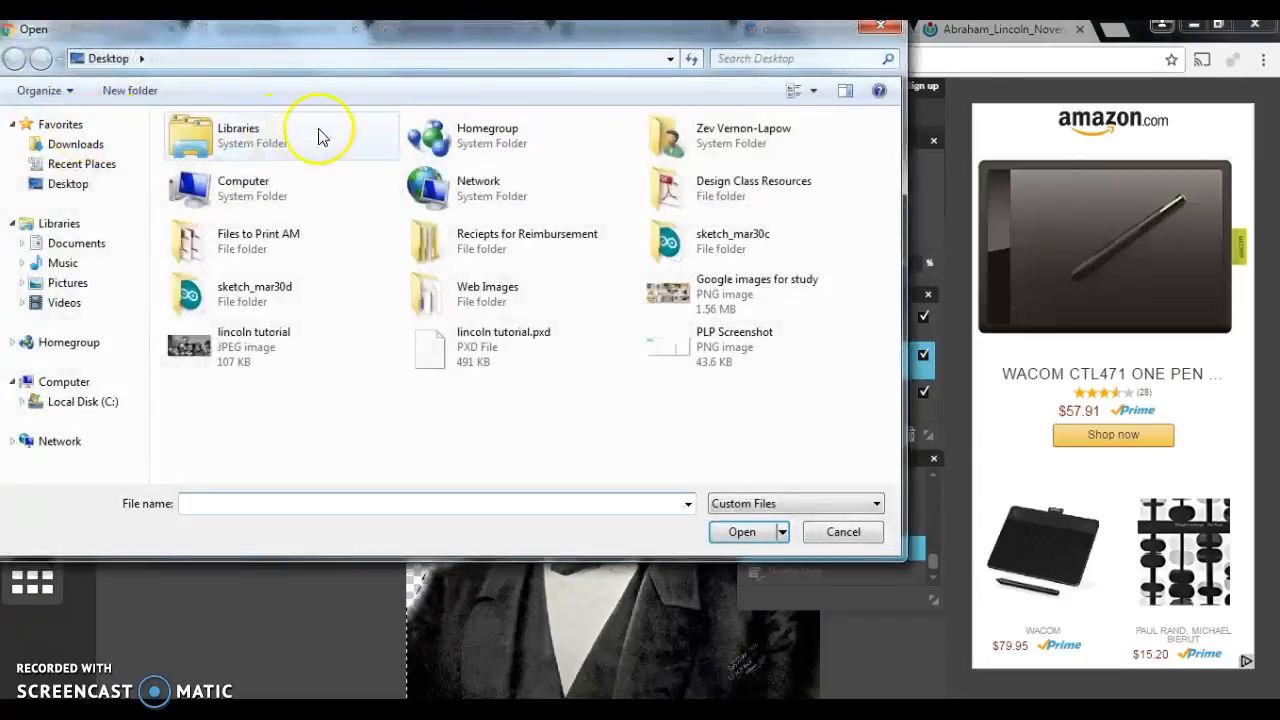
pyautogui.click(249, 357)
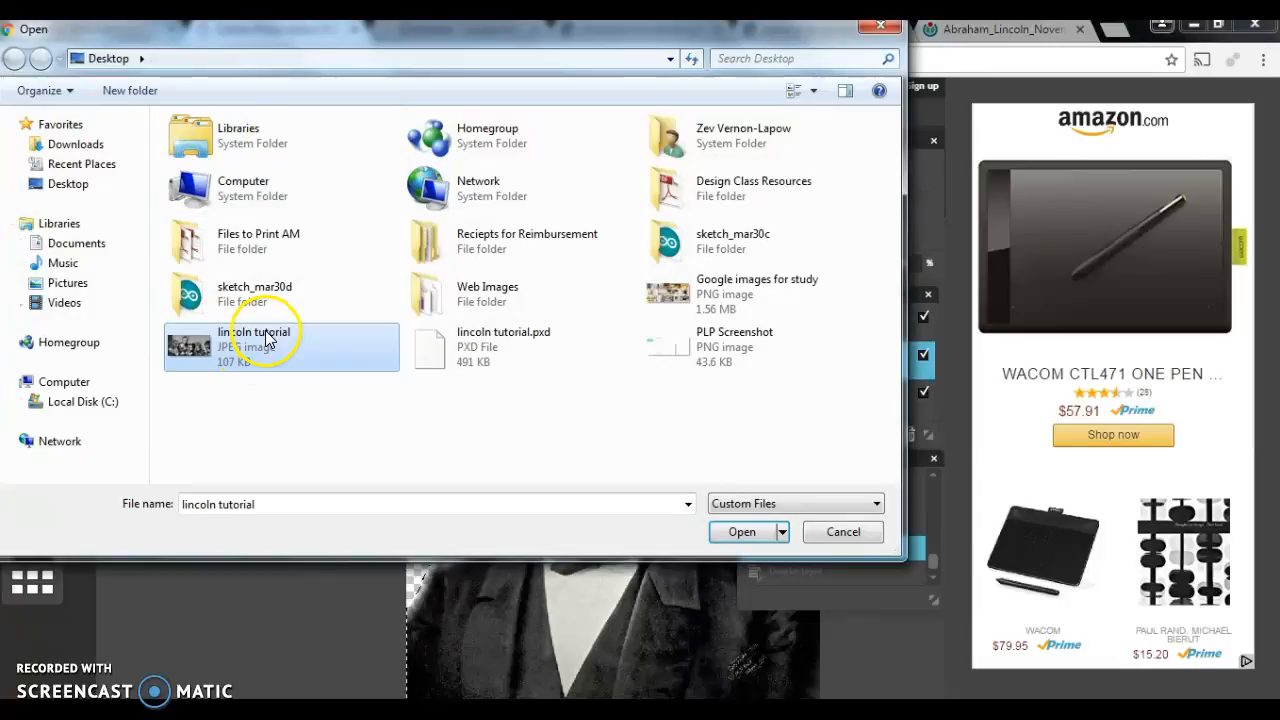
pyautogui.doubleClick(268, 340)
pyautogui.moveTo(440, 191)
pyautogui.mouseDown()
pyautogui.moveTo(449, 229)
pyautogui.moveTo(443, 209)
pyautogui.mouseUp()
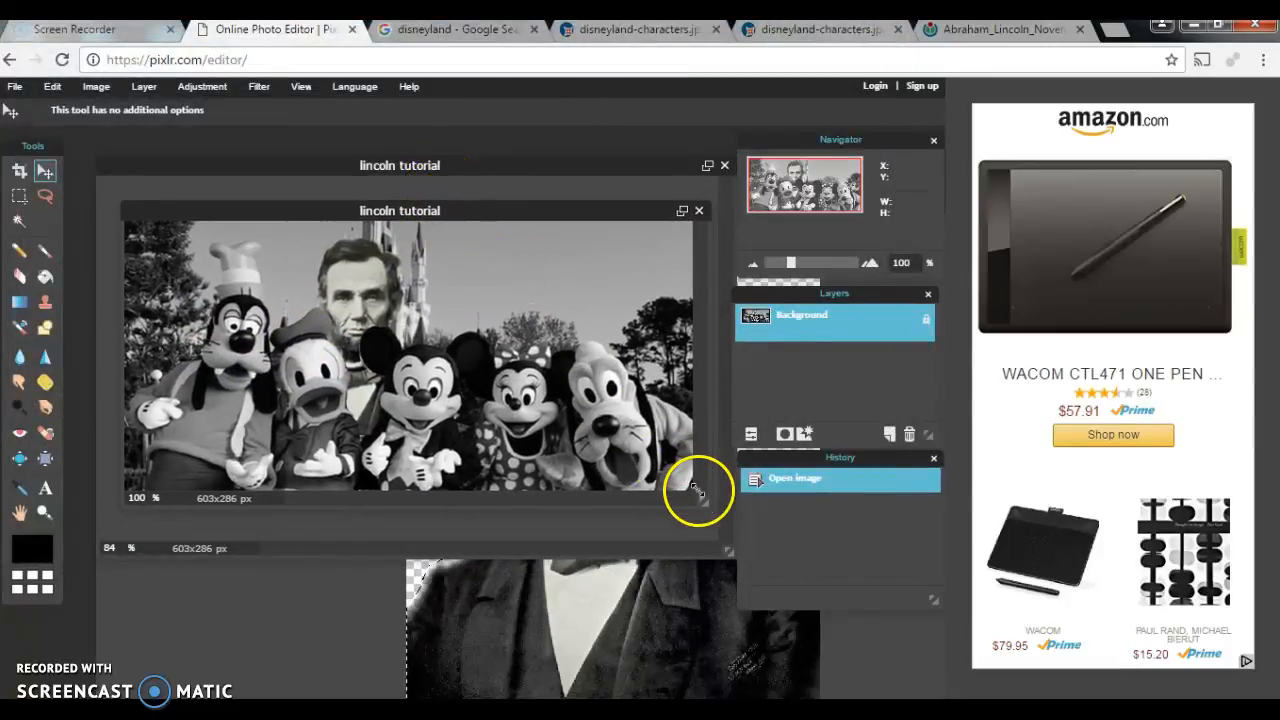
pyautogui.moveTo(700, 497); pyautogui.dragTo(735, 540)
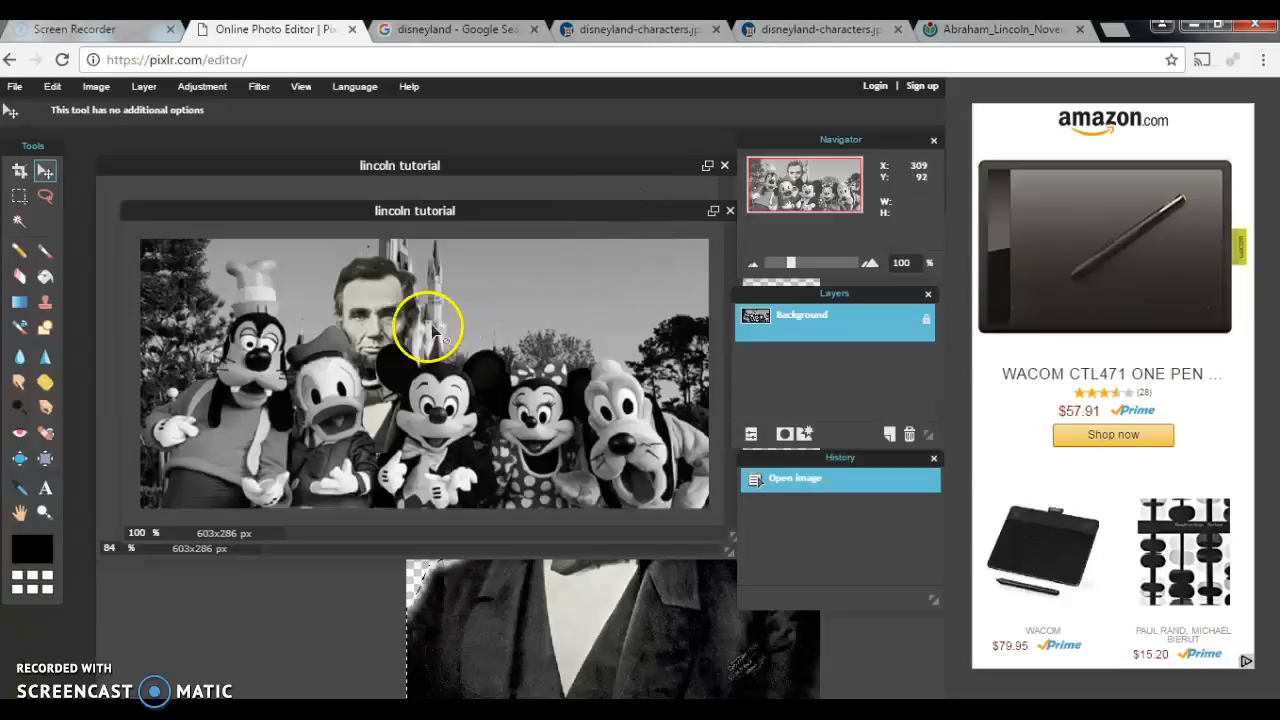
pyautogui.click(730, 210)
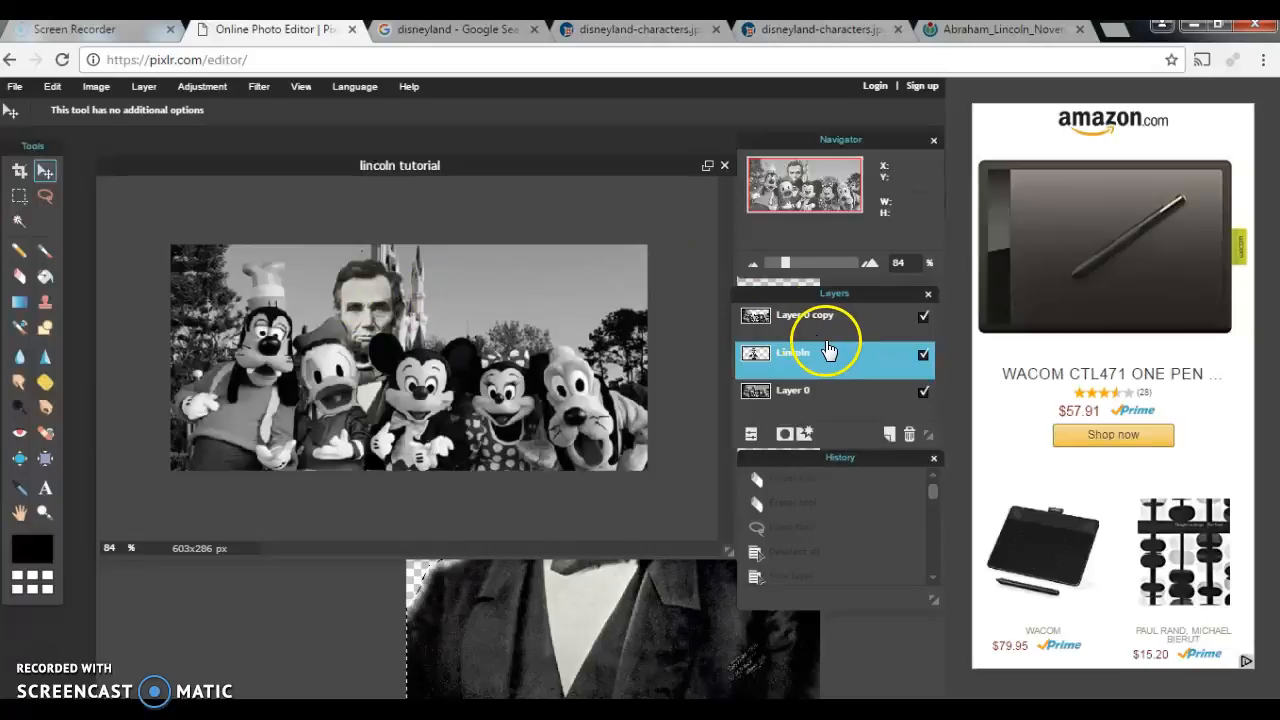
# Step: Nudge the Lincoln layer slightly left and up, keeping the layer order unchanged
pyautogui.moveTo(803, 366)
pyautogui.mouseDown()
pyautogui.moveTo(814, 334)
pyautogui.moveTo(817, 360)
pyautogui.moveTo(800, 362)
pyautogui.mouseUp()
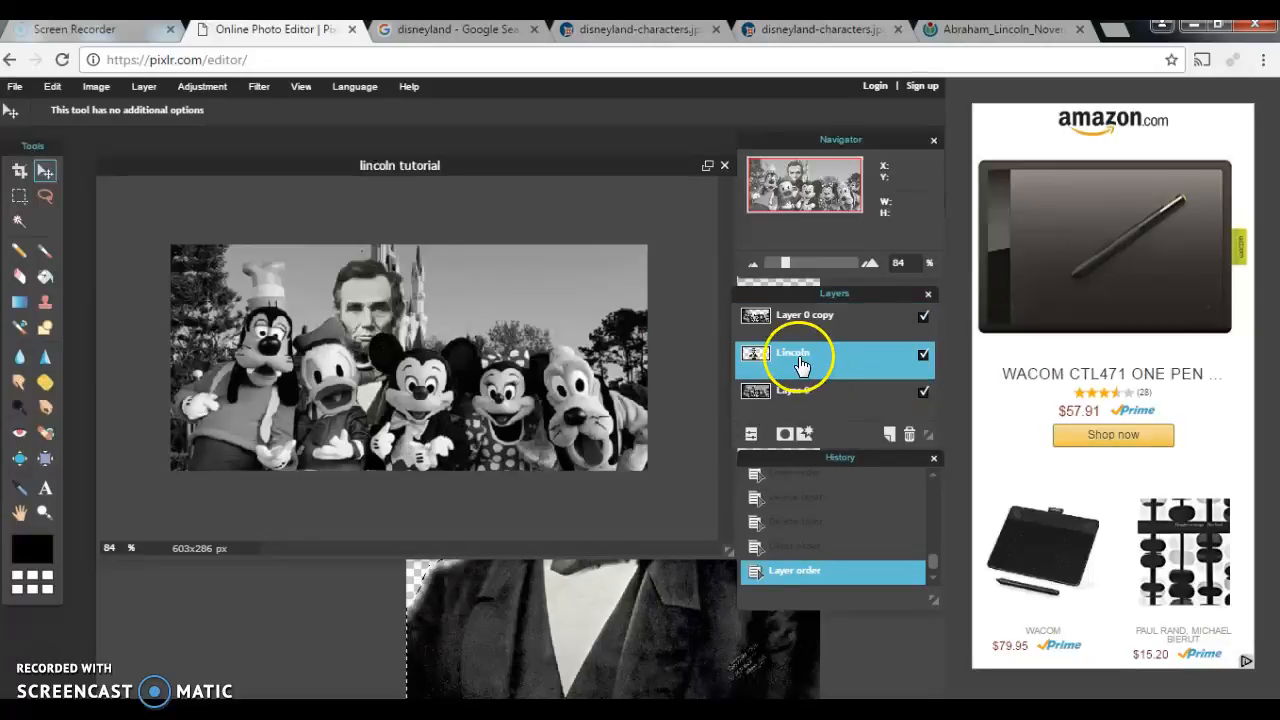
pyautogui.moveTo(378, 308)
pyautogui.mouseDown()
pyautogui.moveTo(366, 300)
pyautogui.moveTo(378, 316)
pyautogui.mouseUp()
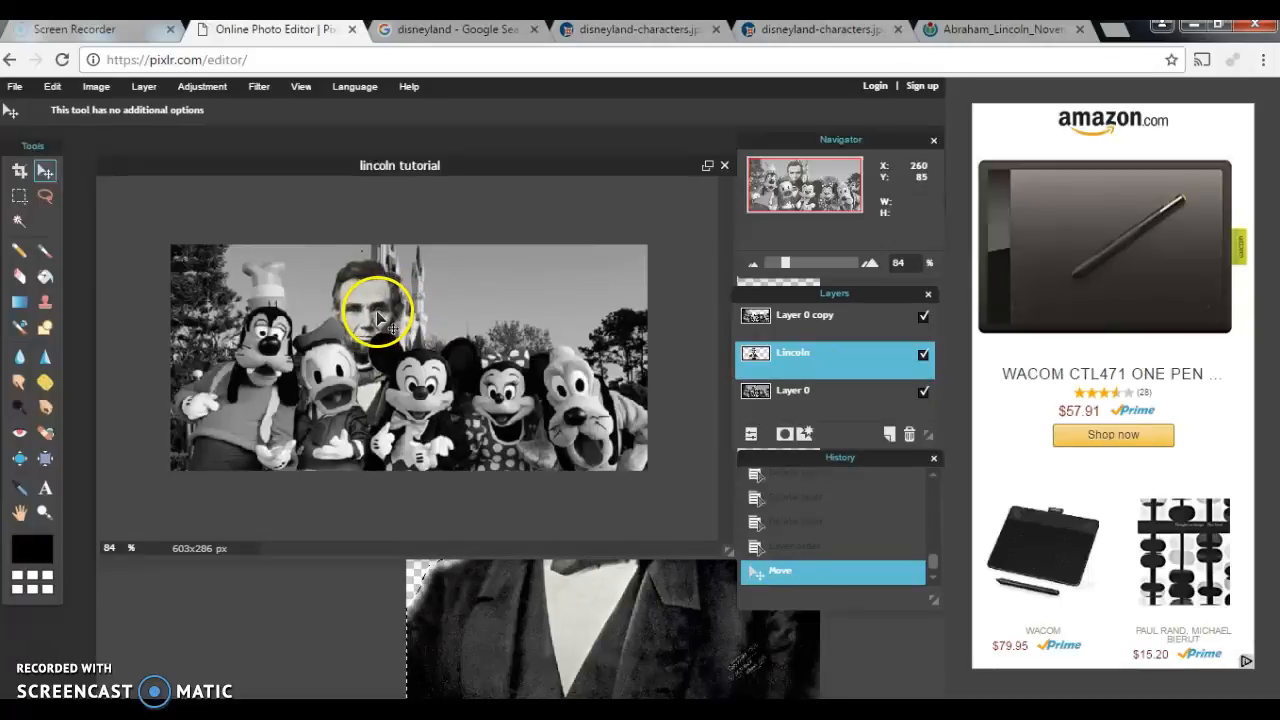
# Step: Save the composite as layered PXD 'lincoln tutorial.pxd' on the Desktop, replacing the existing file
pyautogui.click(16, 88)
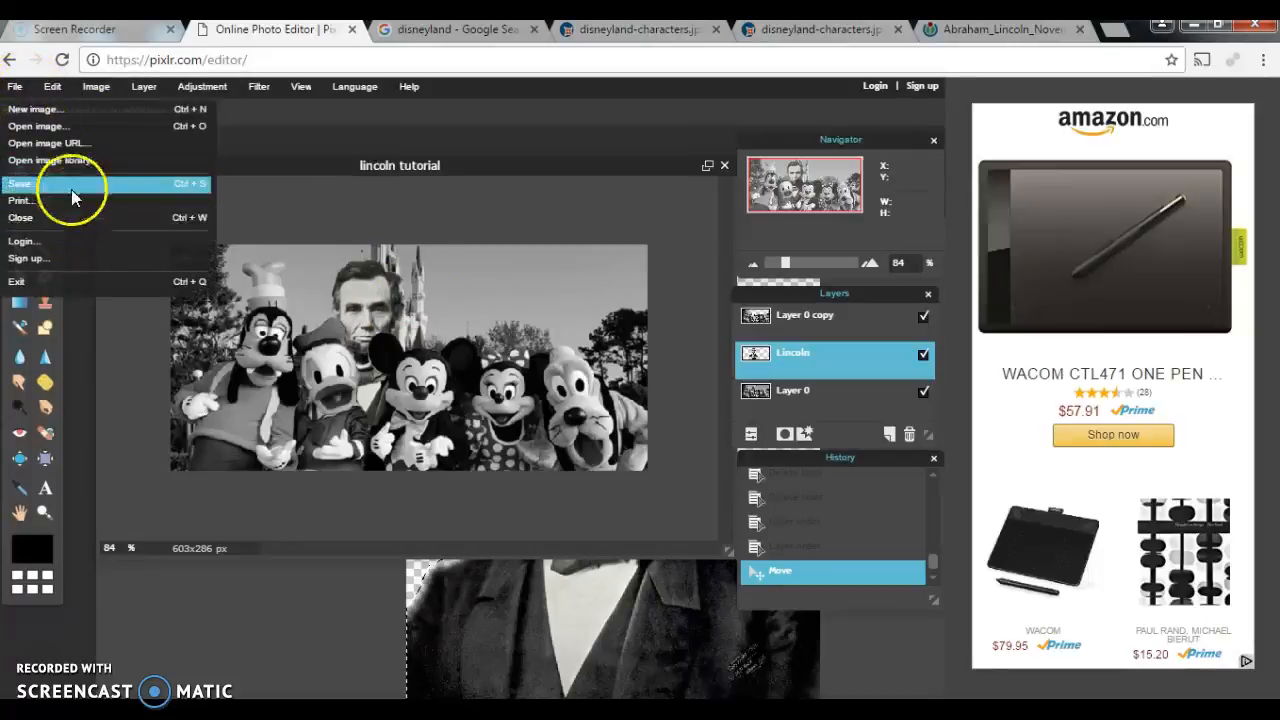
pyautogui.click(71, 188)
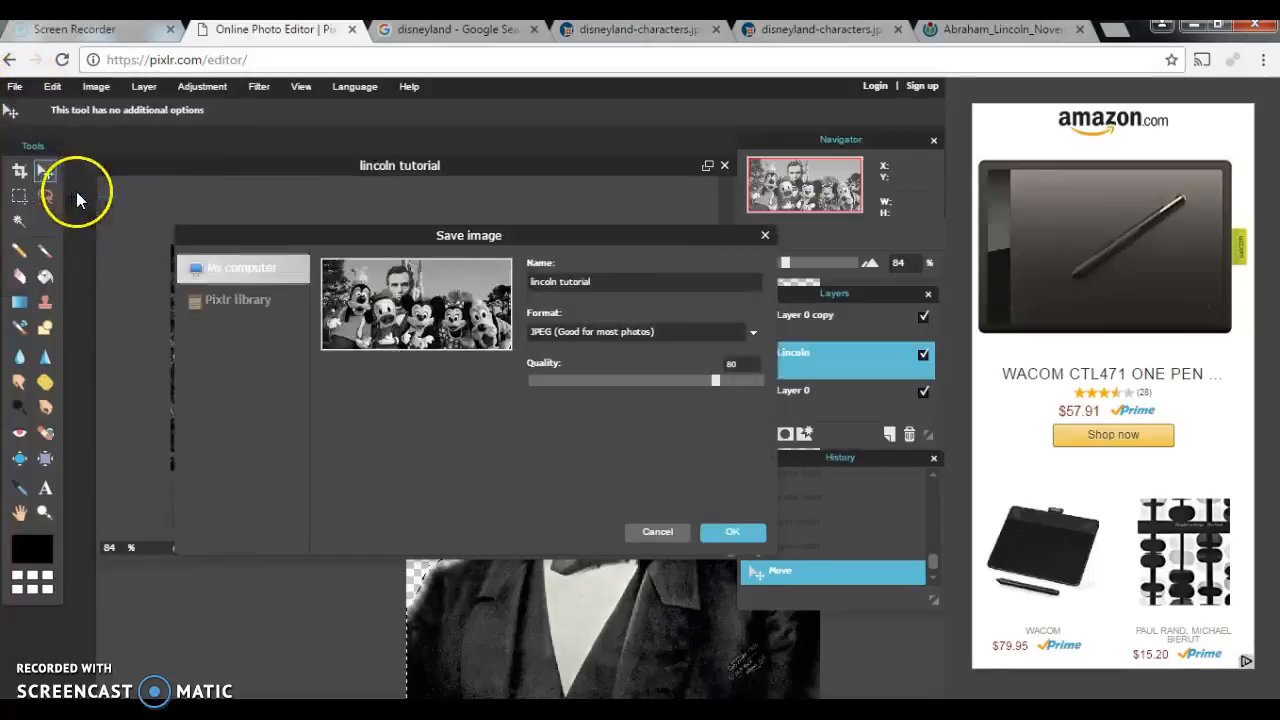
pyautogui.click(750, 330)
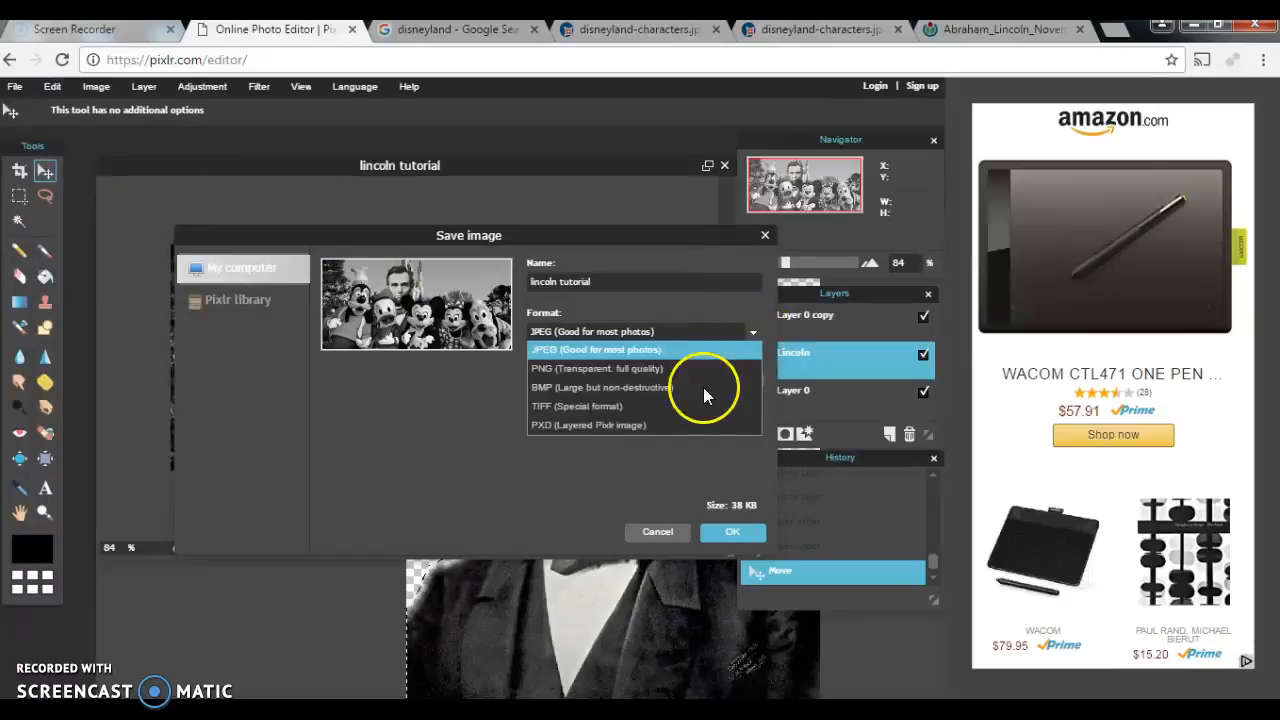
pyautogui.click(612, 427)
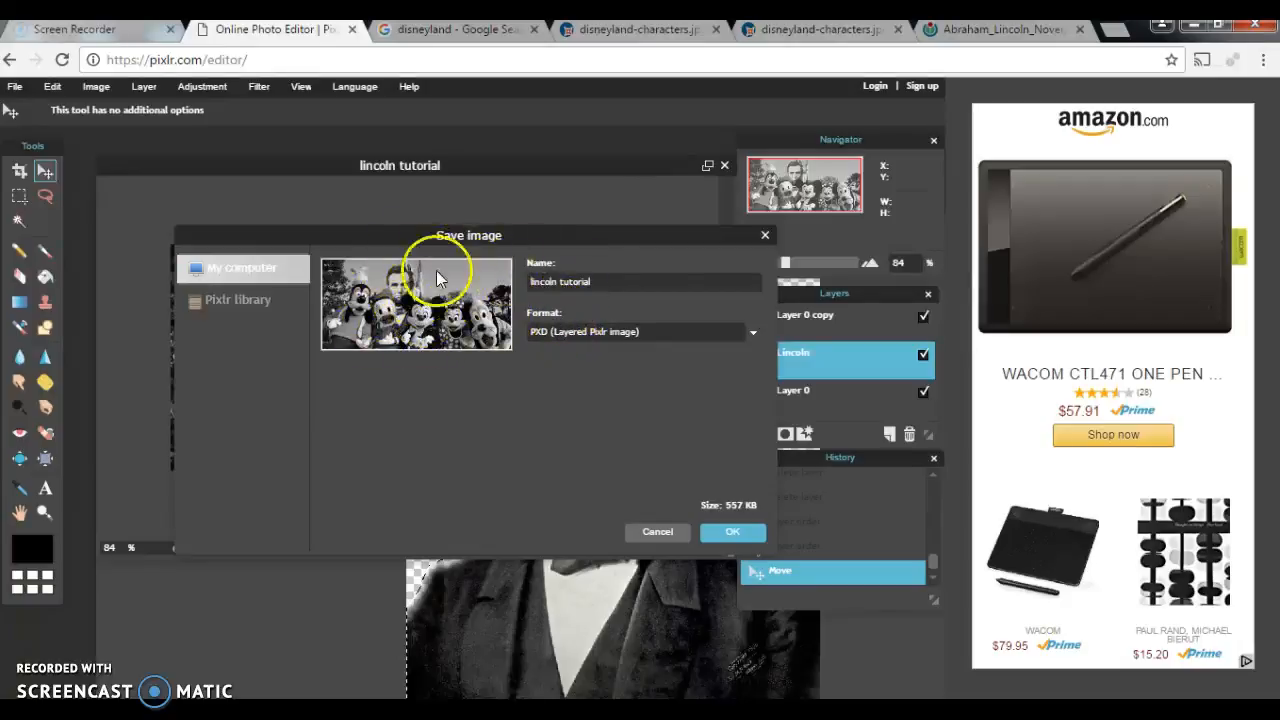
pyautogui.click(738, 532)
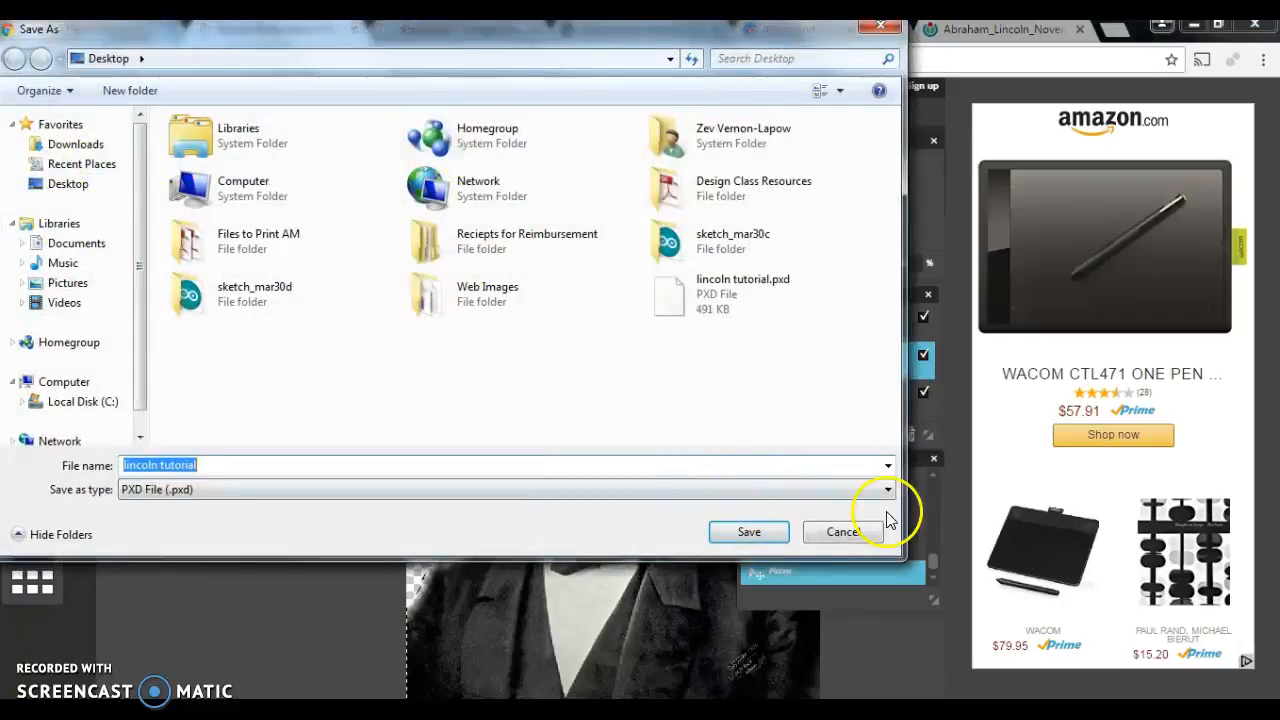
pyautogui.click(750, 534)
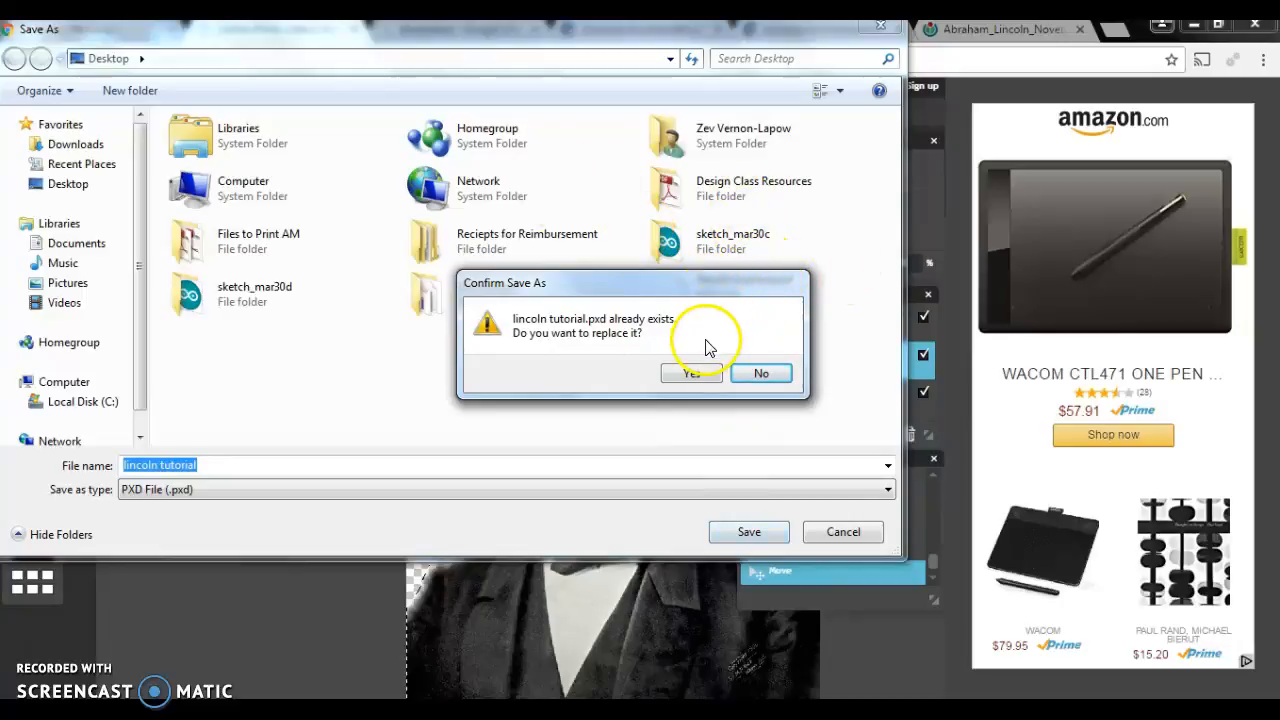
pyautogui.click(690, 373)
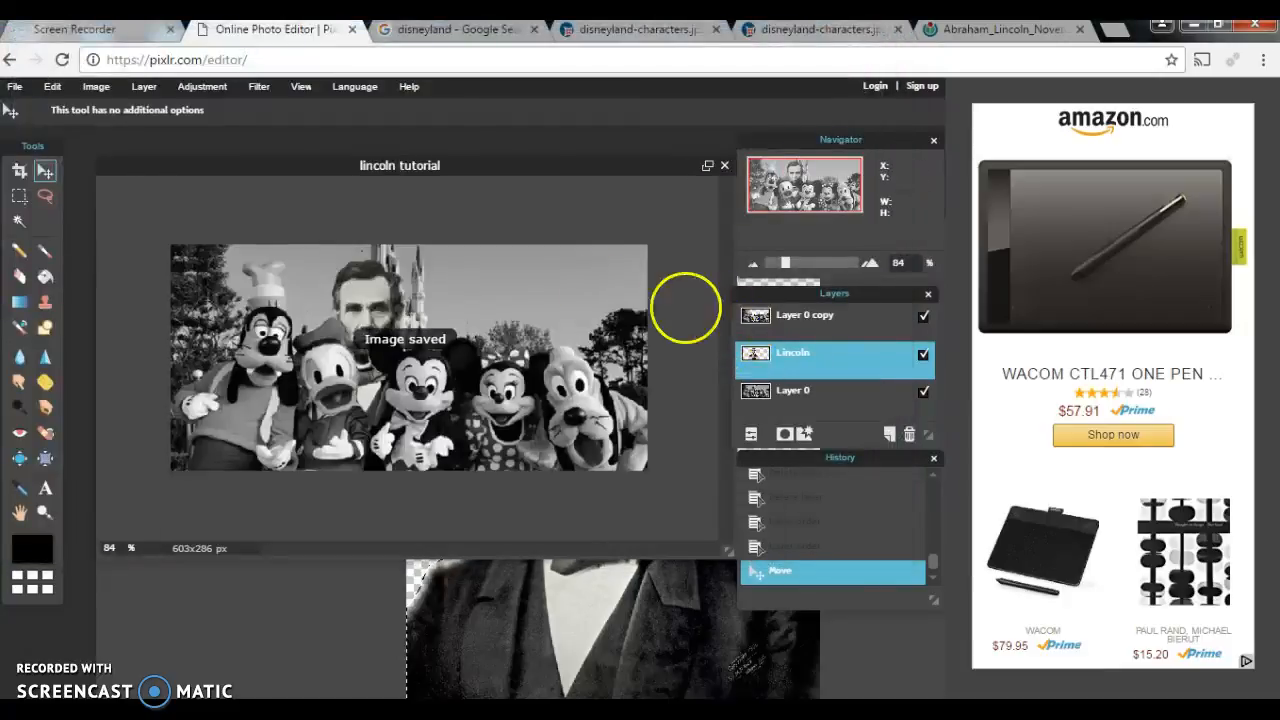
# Step: Reopen 'lincoln tutorial.pxd' from the Desktop and reposition its image window
pyautogui.click(16, 87)
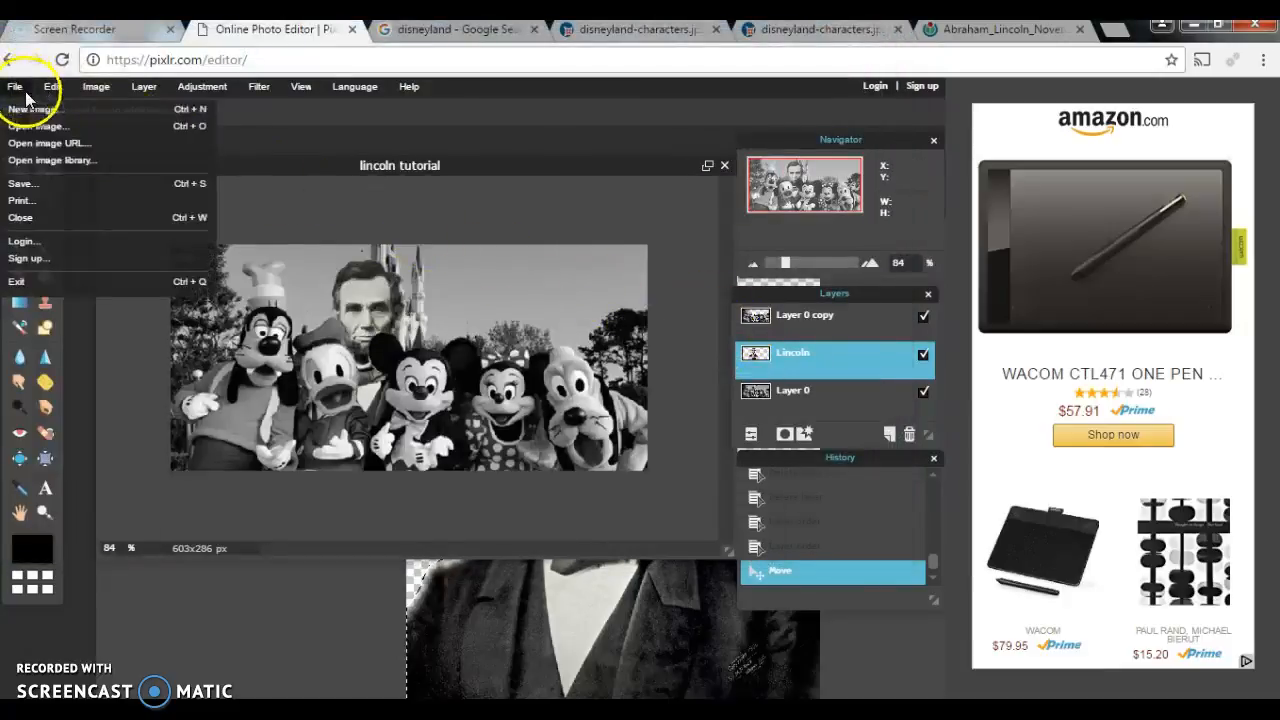
pyautogui.click(71, 127)
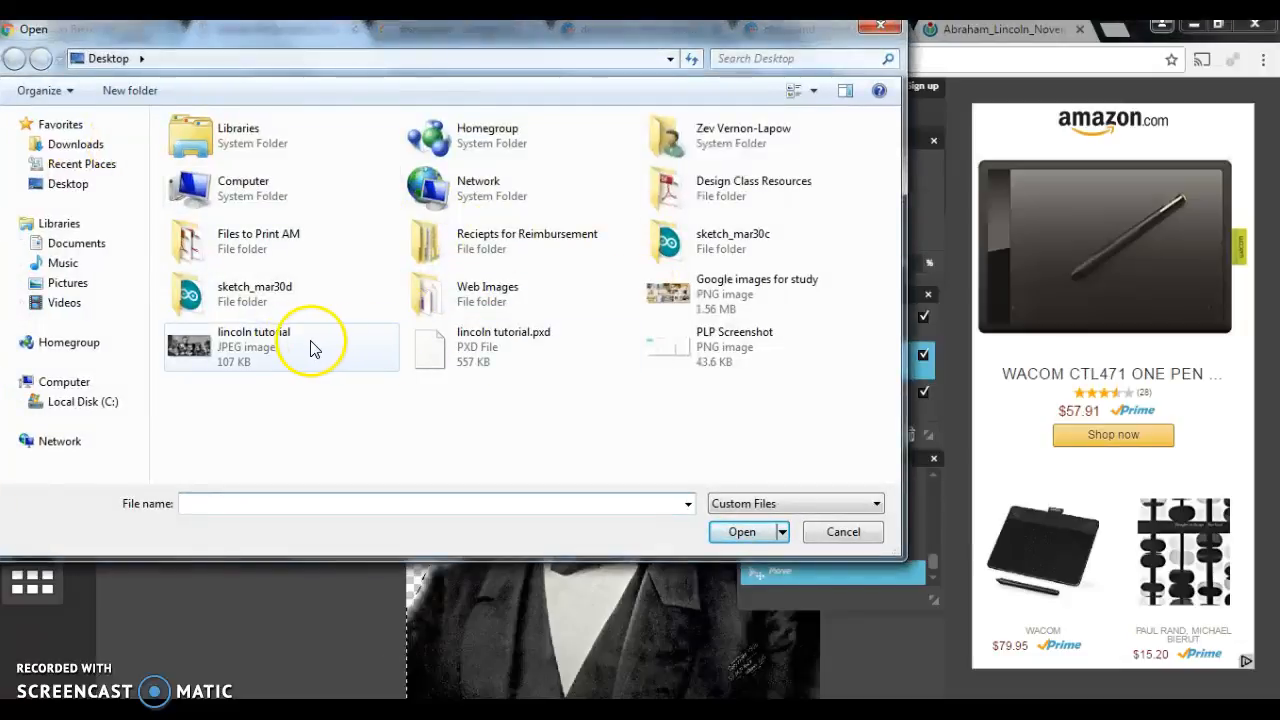
pyautogui.click(528, 347)
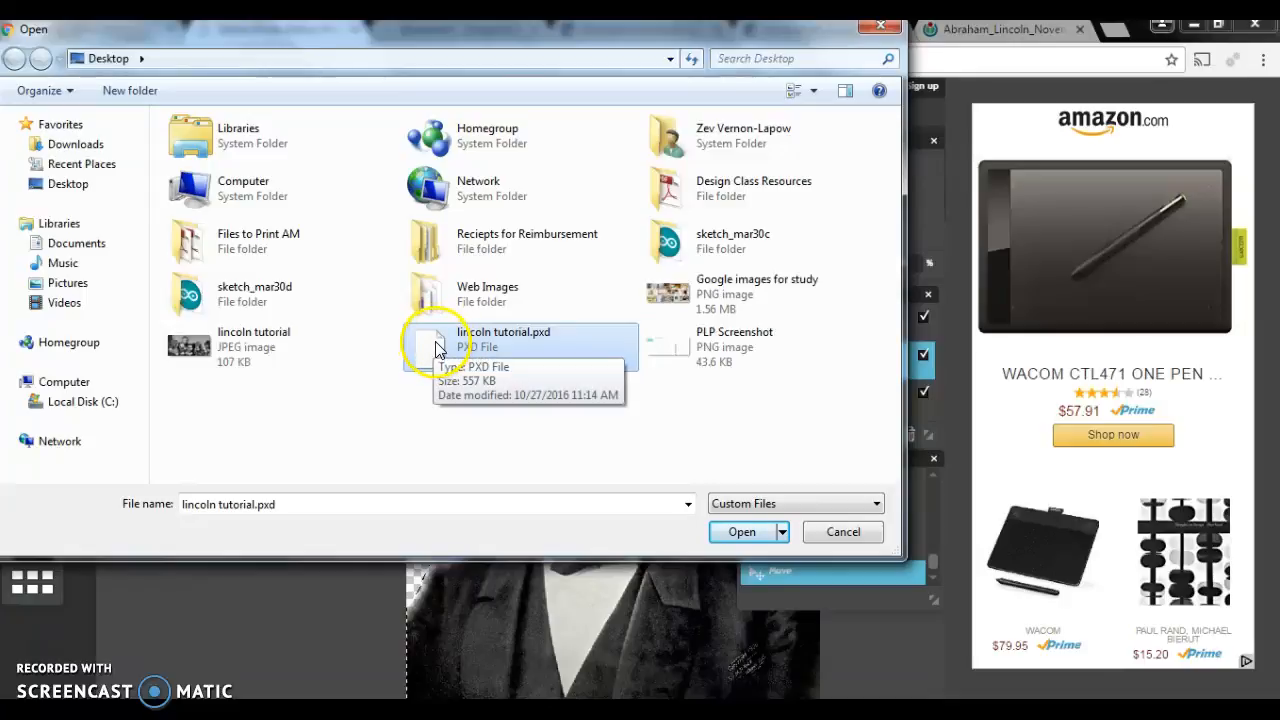
pyautogui.click(742, 533)
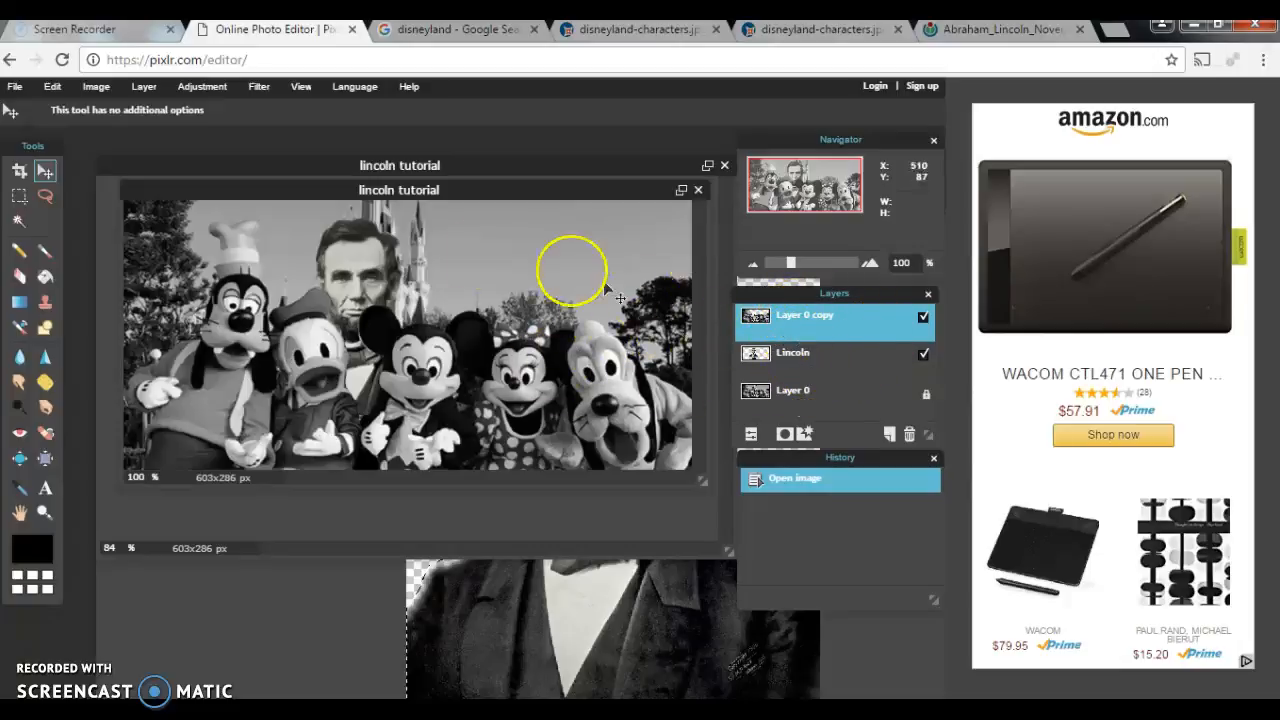
pyautogui.moveTo(444, 188)
pyautogui.mouseDown()
pyautogui.moveTo(457, 217)
pyautogui.moveTo(457, 204)
pyautogui.mouseUp()
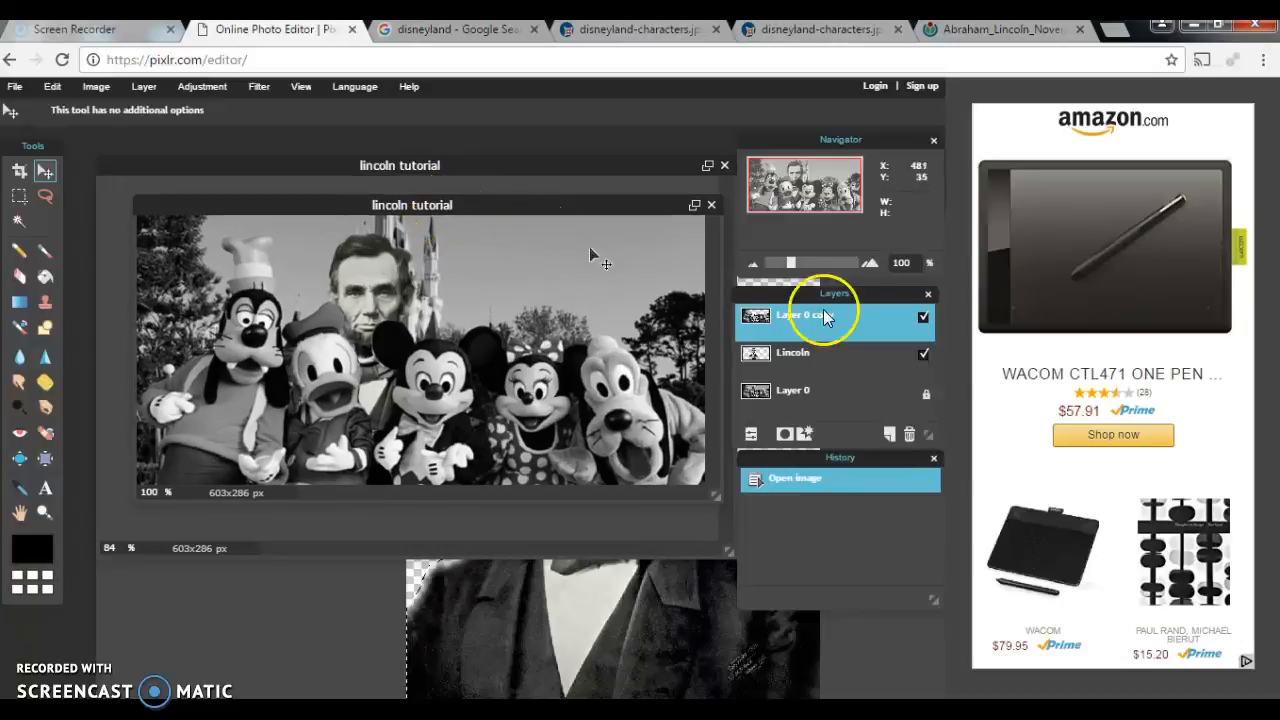
# Step: Select the Lincoln layer, shift it slightly, and enlarge it with Free transform
pyautogui.click(872, 362)
pyautogui.moveTo(370, 266)
pyautogui.mouseDown()
pyautogui.moveTo(338, 247)
pyautogui.moveTo(374, 270)
pyautogui.mouseUp()
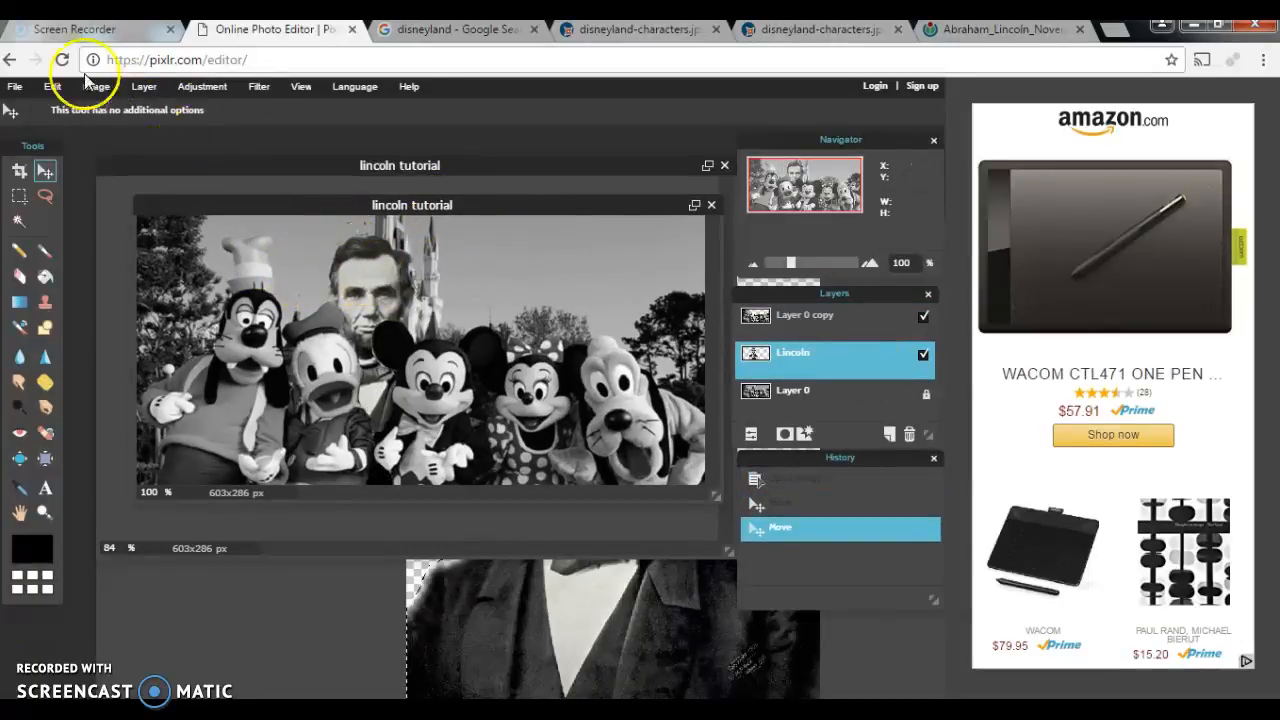
pyautogui.click(52, 86)
pyautogui.click(104, 225)
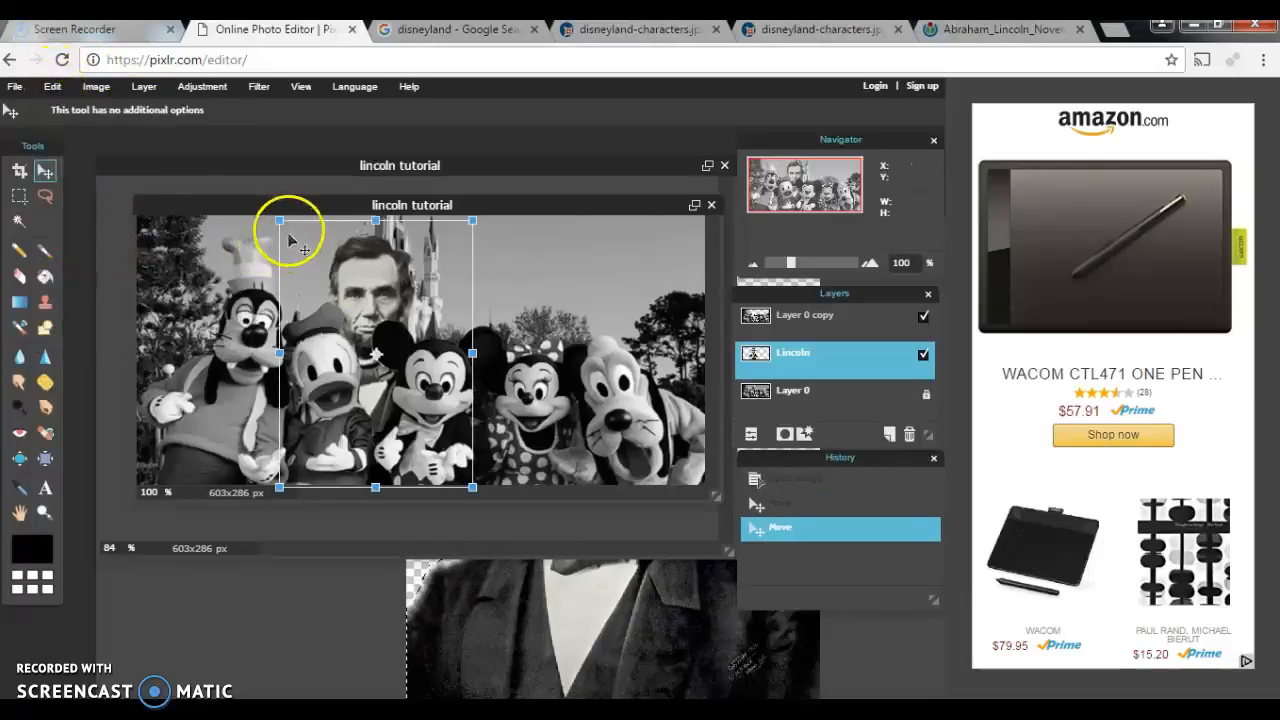
pyautogui.moveTo(279, 220); pyautogui.dragTo(263, 199)
pyautogui.click(355, 233)
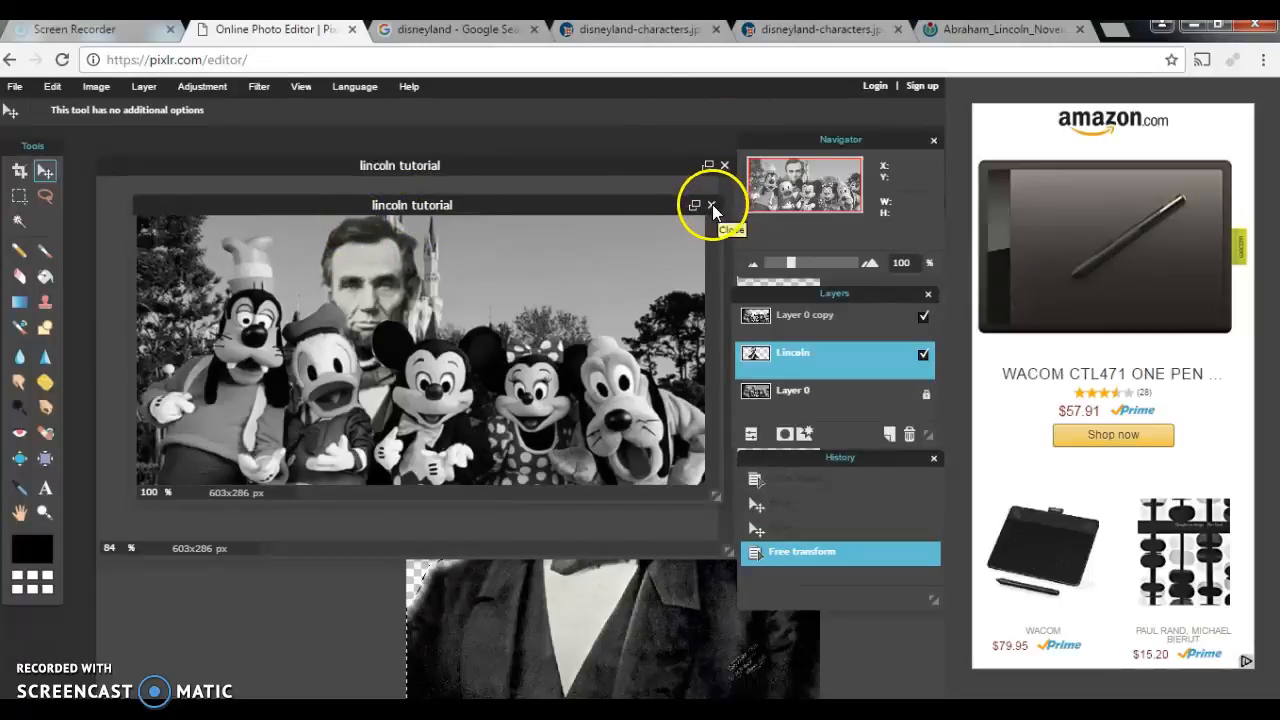
# Step: Close the reopened PXD image, discarding its changes
pyautogui.click(711, 204)
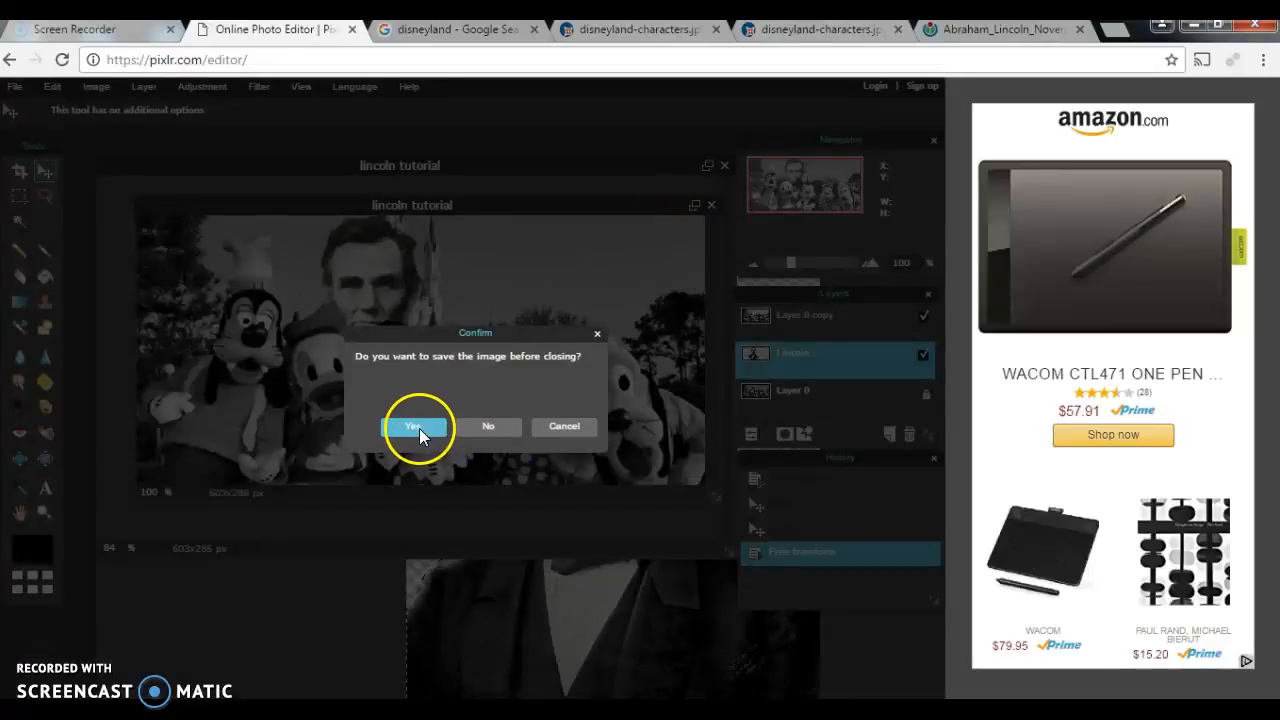
pyautogui.click(483, 426)
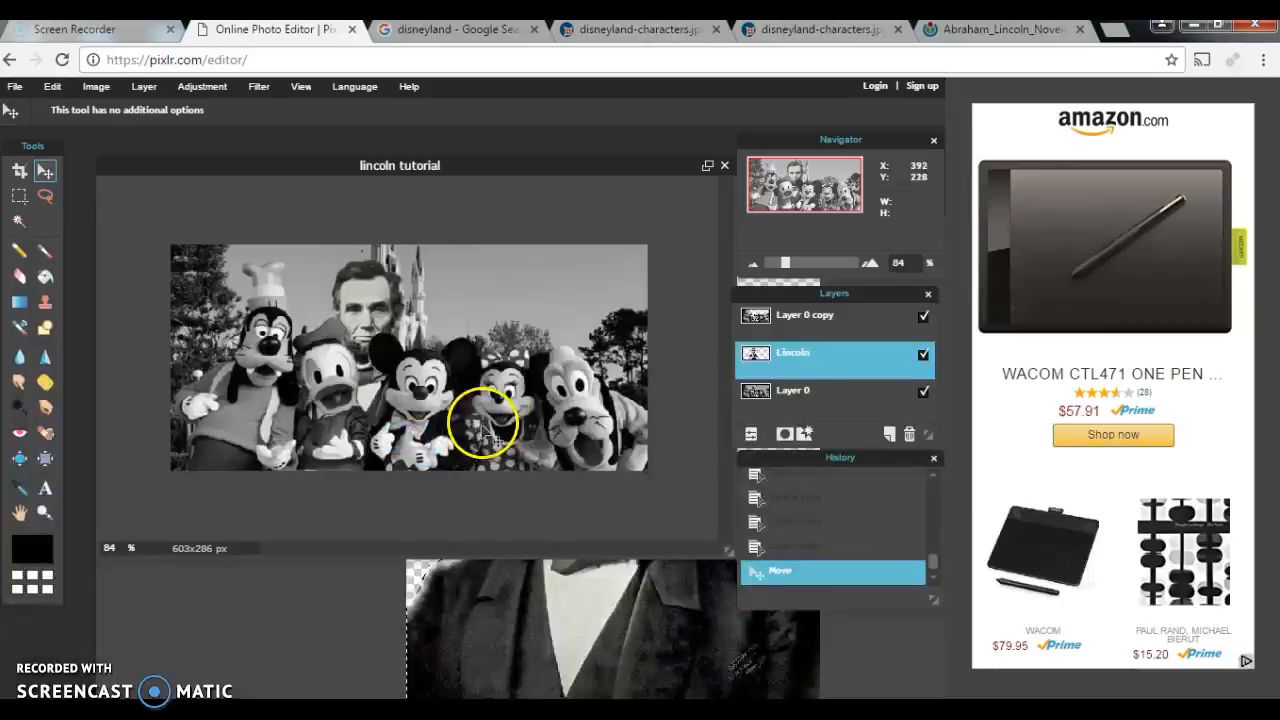